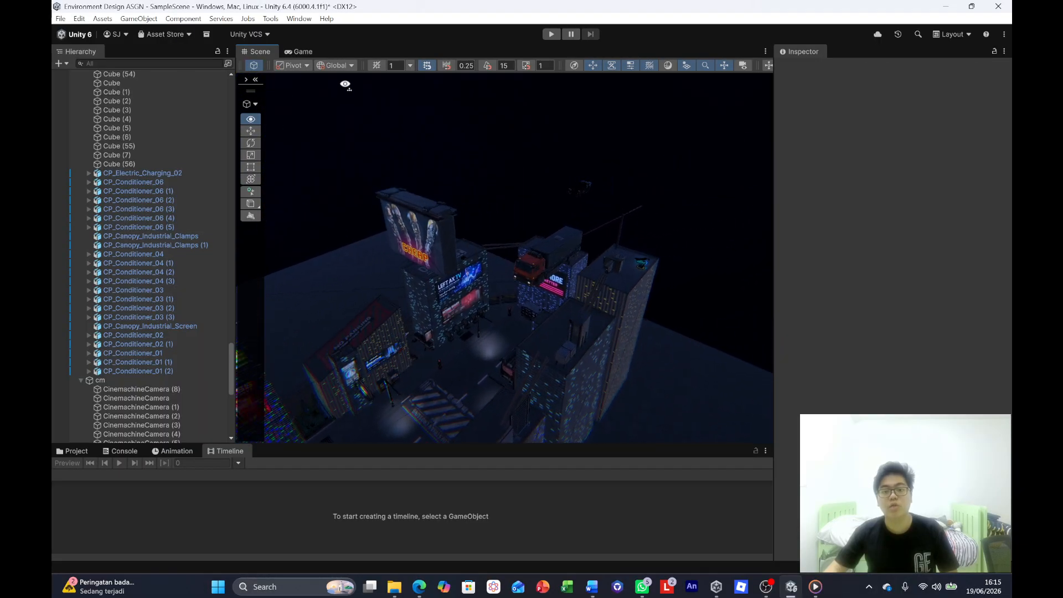
Examine the night city environment from above, including the twin towers, the bridge between them and the rooftops.
{"action": "right_click_drag", "start_coordinate": [948, 67], "coordinate": [916, 90]}
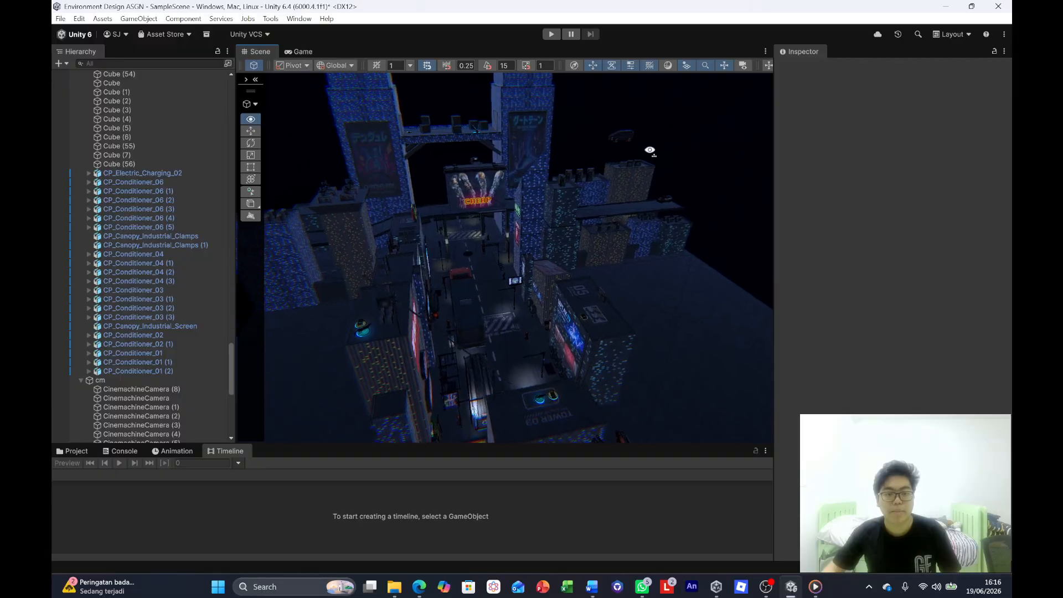
{"action": "right_click_drag", "start_coordinate": [552, 164], "coordinate": [585, 136]}
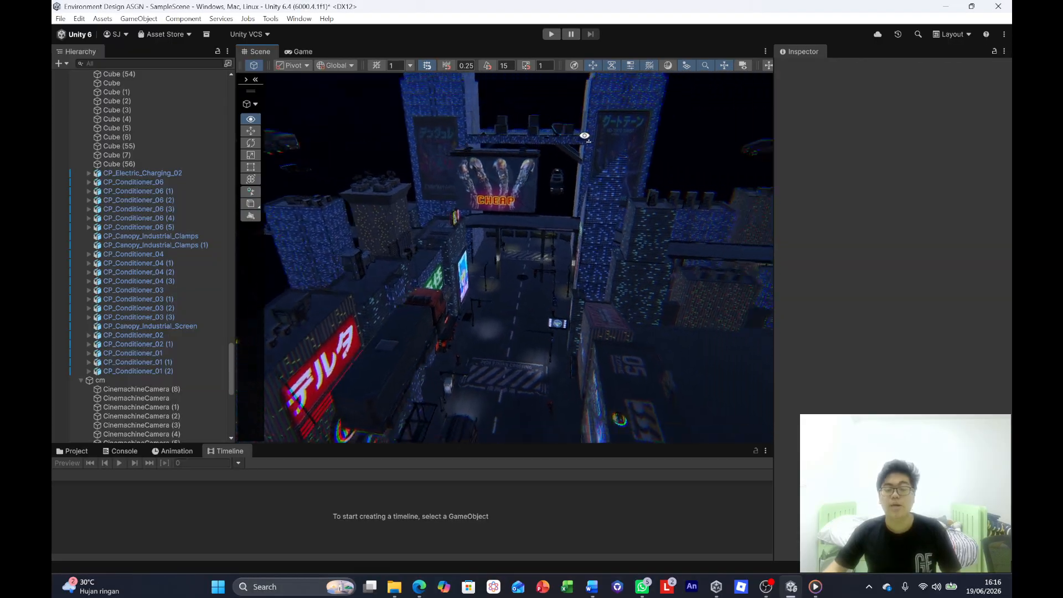
{"action": "right_click_drag", "start_coordinate": [736, 160], "coordinate": [741, 139]}
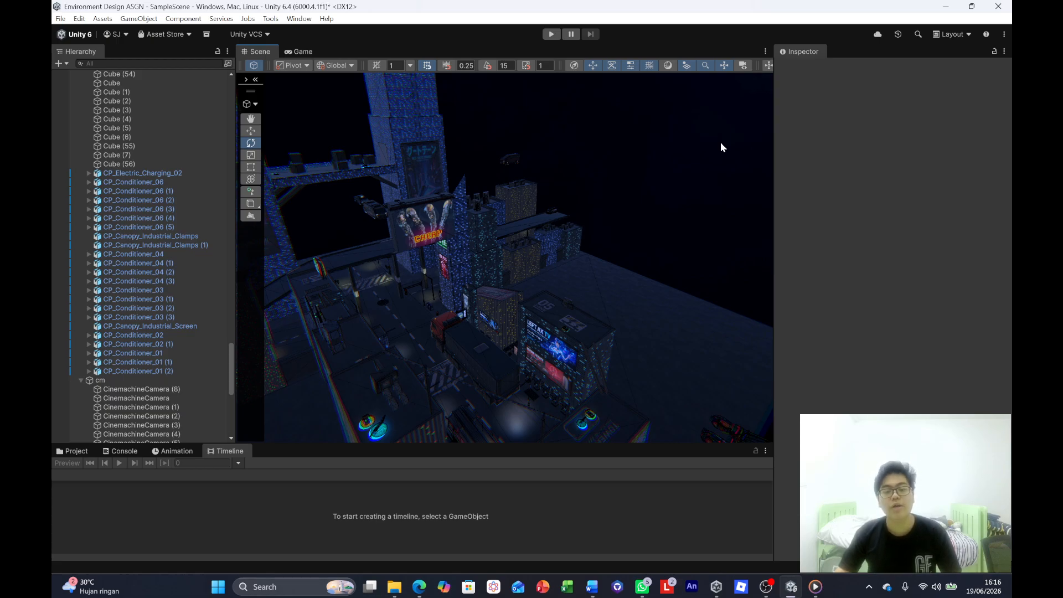
{"action": "left_click_drag", "start_coordinate": [697, 168], "coordinate": [557, 142], "text": "alt"}
{"action": "right_click_drag", "start_coordinate": [558, 142], "coordinate": [557, 177]}
{"action": "left_click", "coordinate": [522, 181]}
{"action": "left_click", "coordinate": [557, 177]}
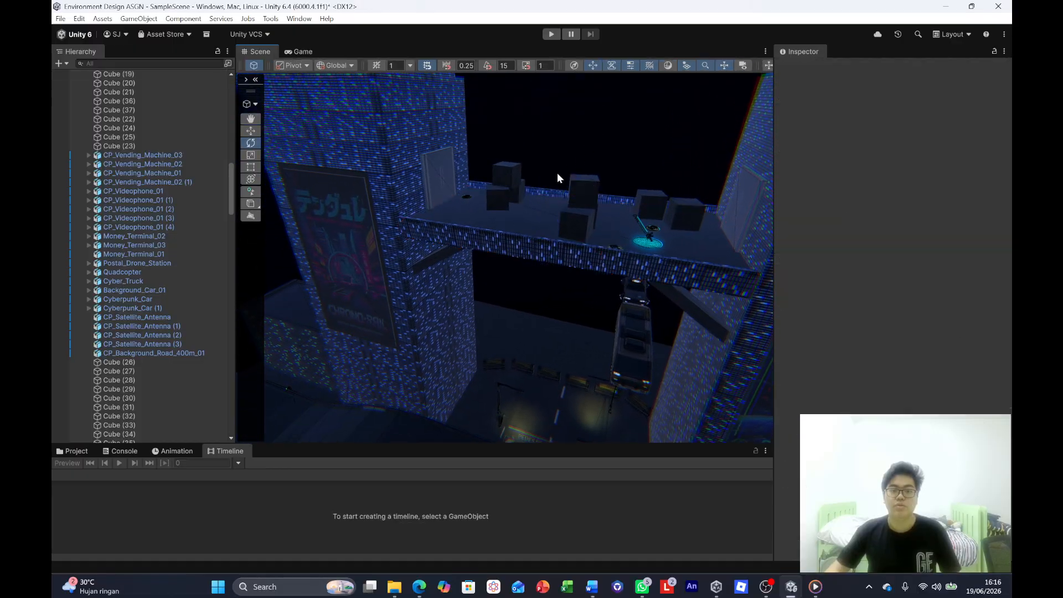
{"action": "left_click", "coordinate": [482, 231]}
{"action": "right_click_drag", "start_coordinate": [482, 231], "coordinate": [268, 138]}
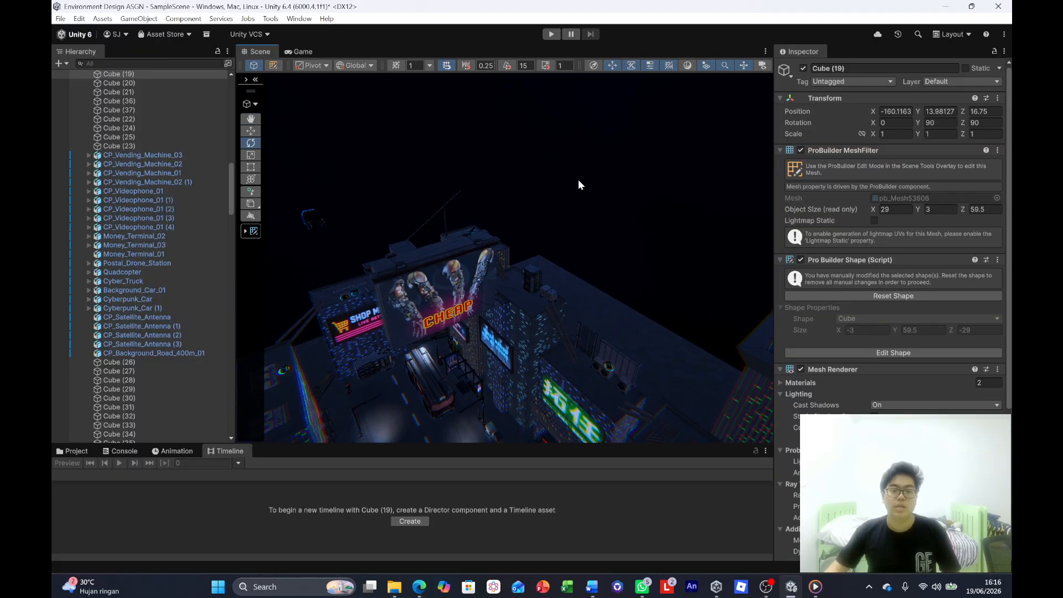
{"action": "right_click_drag", "start_coordinate": [578, 181], "coordinate": [52, 110]}
{"action": "left_click", "coordinate": [422, 175]}
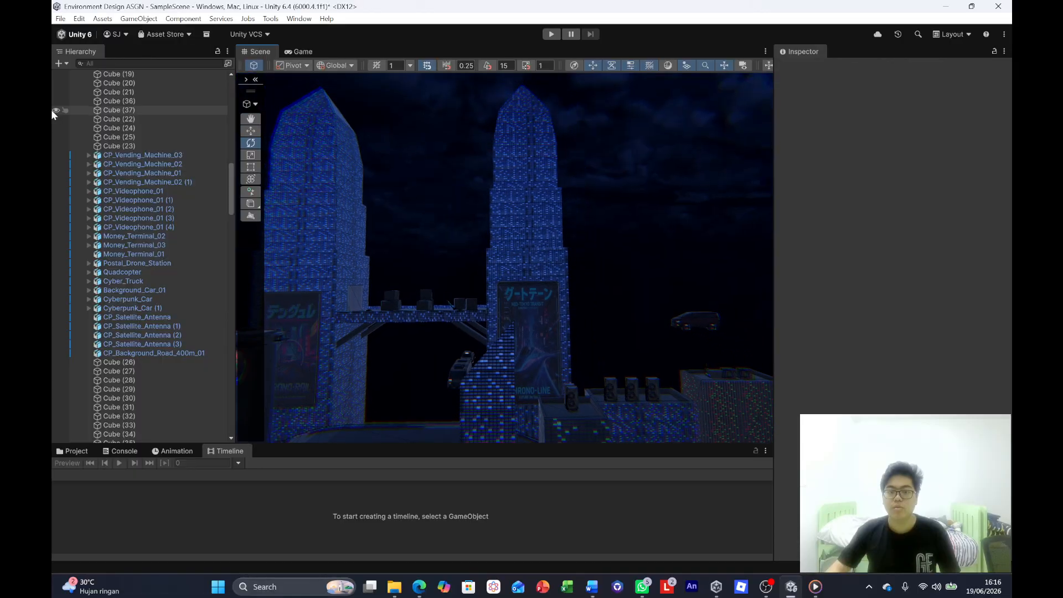
{"action": "right_click_drag", "start_coordinate": [596, 135], "coordinate": [180, 258]}
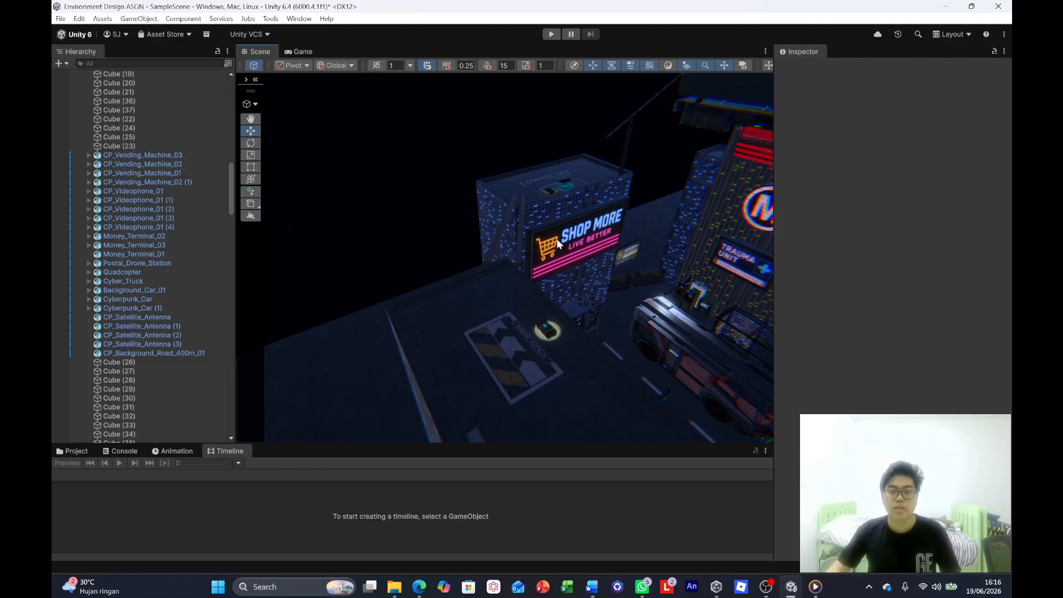
Examine the city at street level, including the road, street lamps, food stall and OVERDRIVE billboard.
{"action": "right_click_drag", "start_coordinate": [557, 238], "coordinate": [446, 288]}
{"action": "key", "text": "w"}
{"action": "left_click", "coordinate": [433, 331]}
{"action": "left_click", "coordinate": [461, 185]}
{"action": "right_click_drag", "start_coordinate": [587, 250], "coordinate": [959, 190]}
{"action": "right_click_drag", "start_coordinate": [629, 144], "coordinate": [415, 232]}
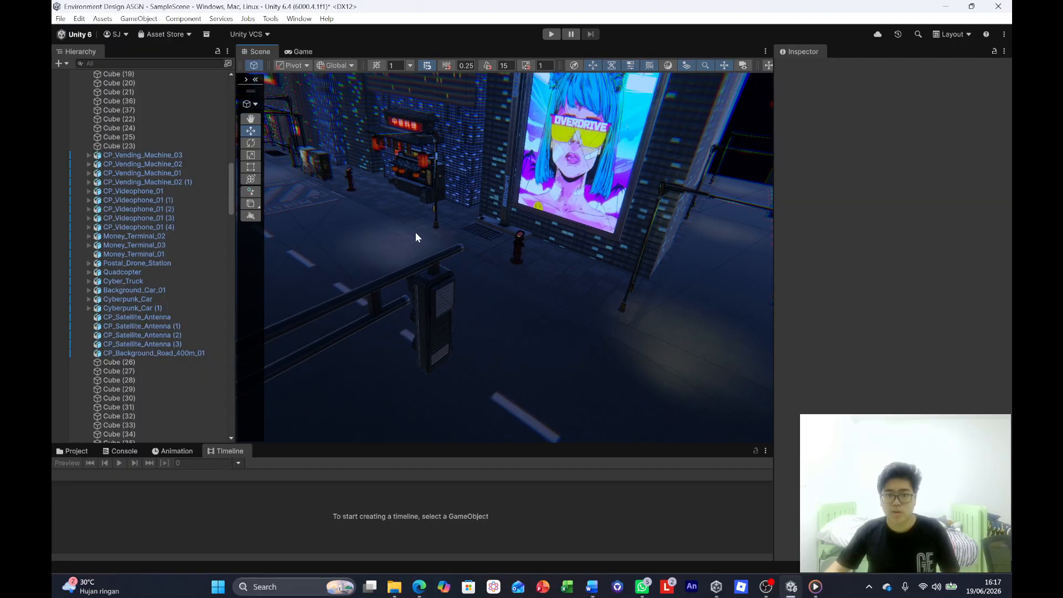
{"action": "left_click", "coordinate": [415, 231]}
{"action": "right_click_drag", "start_coordinate": [539, 205], "coordinate": [318, 102]}
Select the SHOP MORE signboard and examine its material settings.
{"action": "left_click", "coordinate": [574, 133]}
{"action": "left_click", "coordinate": [491, 222]}
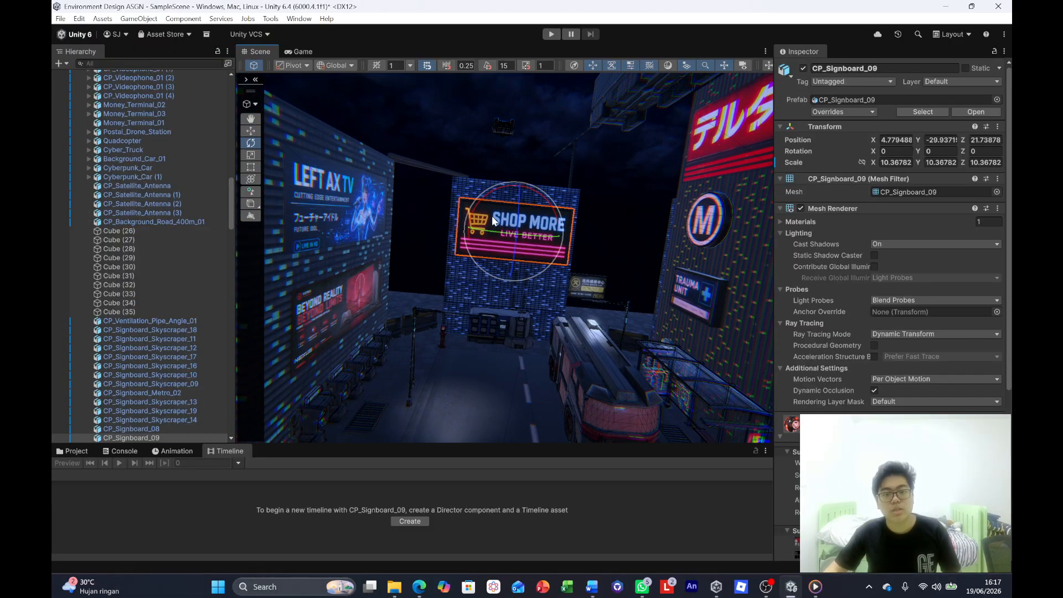
{"action": "right_click_drag", "start_coordinate": [521, 219], "coordinate": [526, 232]}
{"action": "scroll", "coordinate": [807, 344], "scroll_direction": "down", "scroll_amount": 6}
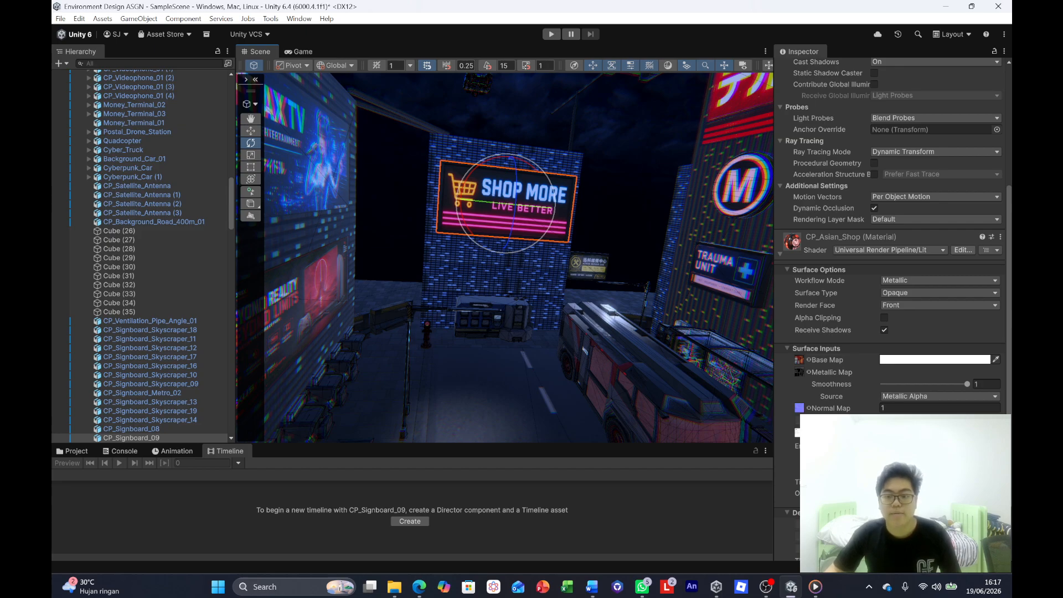
Inspect the LEFT AX TV, BEYOND REALITY and OVERDRIVE billboards up close.
{"action": "right_click_drag", "start_coordinate": [680, 165], "coordinate": [347, 137]}
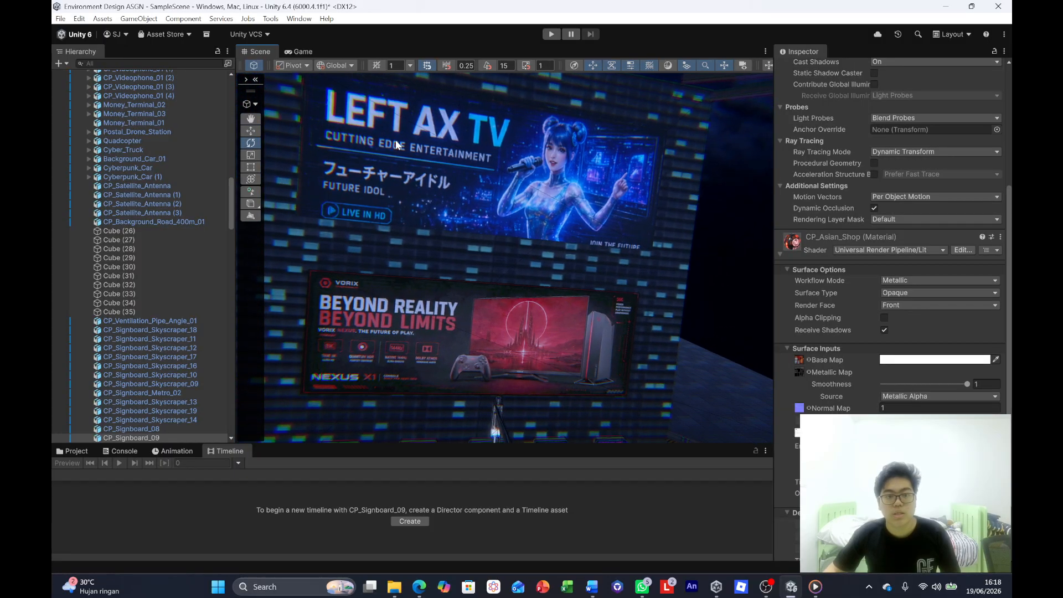
{"action": "left_click", "coordinate": [419, 316]}
{"action": "right_click_drag", "start_coordinate": [419, 316], "coordinate": [350, 292]}
{"action": "left_click", "coordinate": [564, 204]}
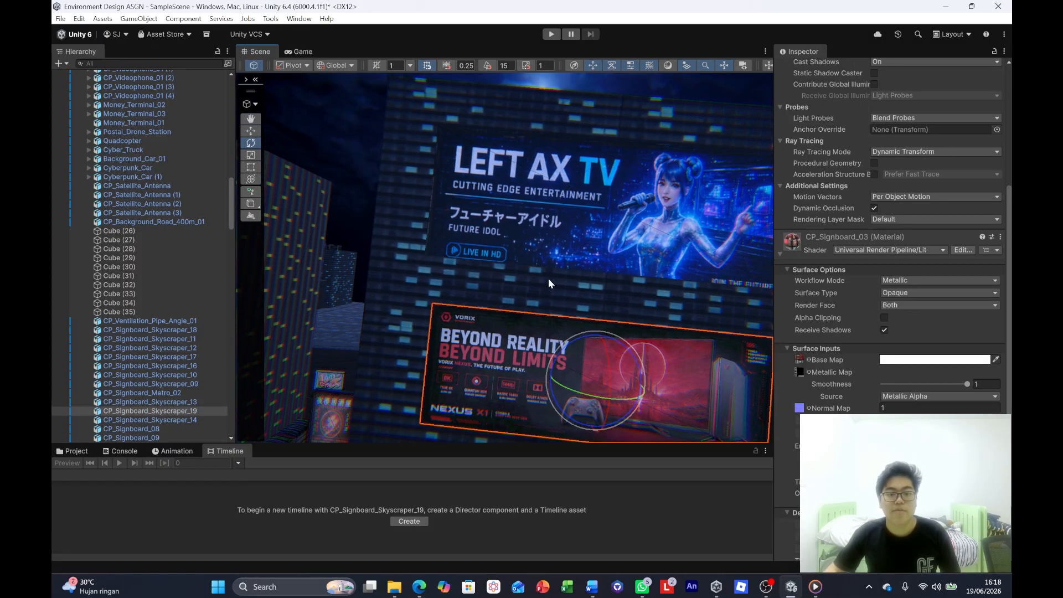
{"action": "right_click_drag", "start_coordinate": [550, 283], "coordinate": [182, 197]}
{"action": "left_click", "coordinate": [607, 277]}
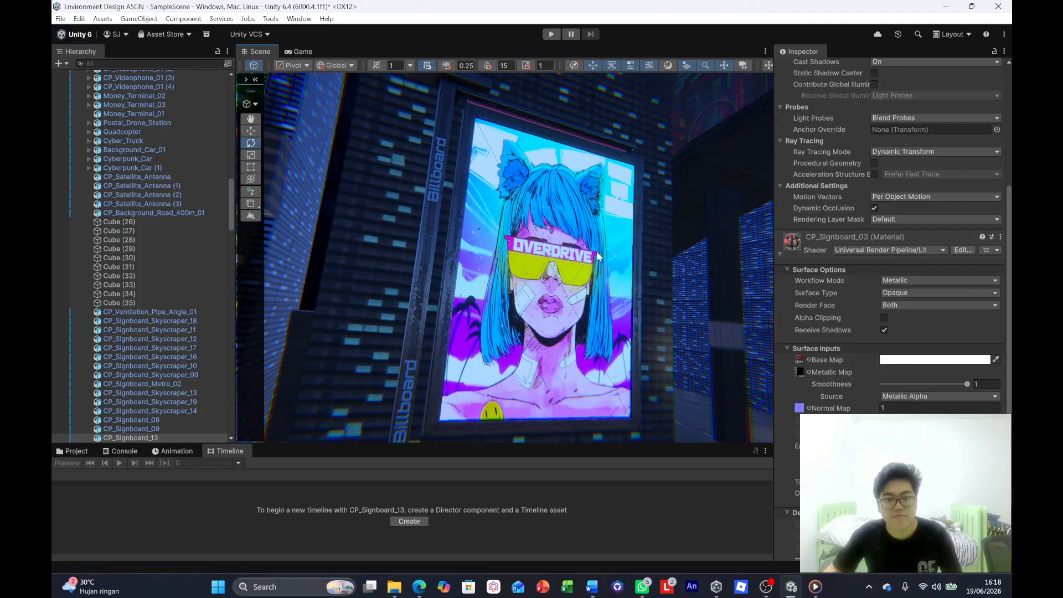
{"action": "right_click_drag", "start_coordinate": [624, 296], "coordinate": [704, 317]}
Examine the vehicles around the city, including the flying truck and the Cyber_Truck bus parked on the street.
{"action": "left_click", "coordinate": [440, 162]}
{"action": "key", "text": "w"}
{"action": "right_click_drag", "start_coordinate": [440, 161], "coordinate": [424, 258]}
{"action": "left_click", "coordinate": [458, 306]}
{"action": "right_click_drag", "start_coordinate": [532, 248], "coordinate": [688, 52]}
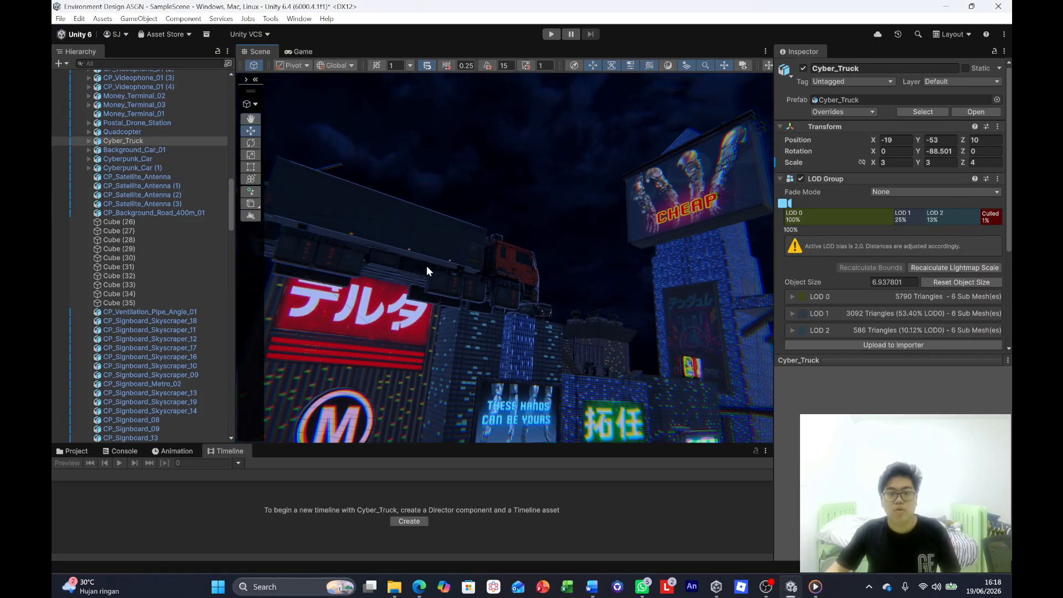
{"action": "left_click", "coordinate": [428, 263]}
{"action": "right_click_drag", "start_coordinate": [498, 240], "coordinate": [482, 373]}
{"action": "left_click", "coordinate": [483, 355]}
{"action": "right_click_drag", "start_coordinate": [637, 293], "coordinate": [451, 275]}
Open the Cyber_Truck's bus1 animation, enlarge its timeline area and preview the bus driving along the street.
{"action": "left_click", "coordinate": [171, 450]}
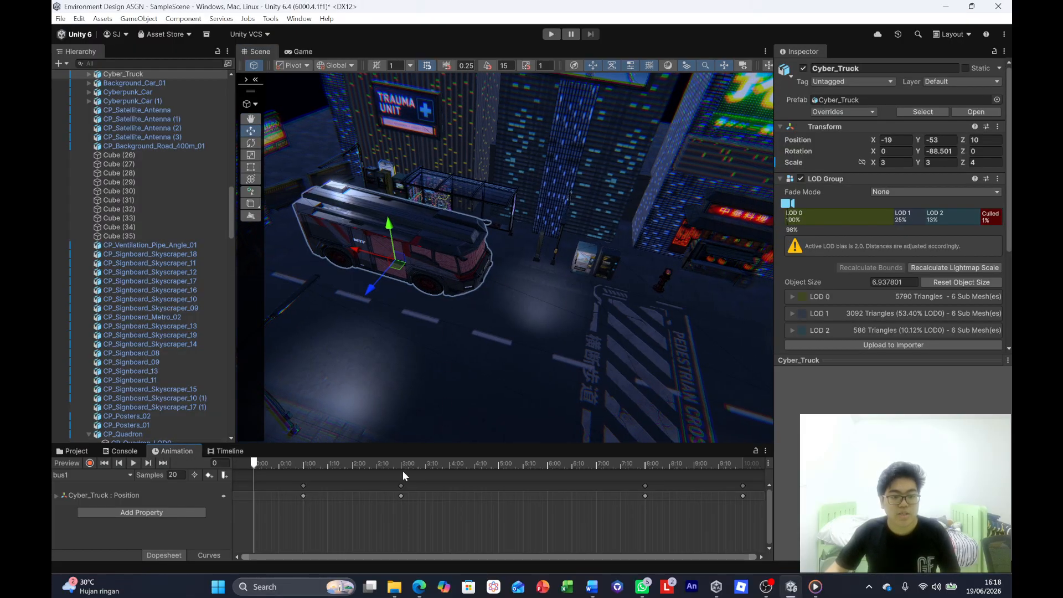
{"action": "left_click_drag", "start_coordinate": [424, 443], "coordinate": [434, 404]}
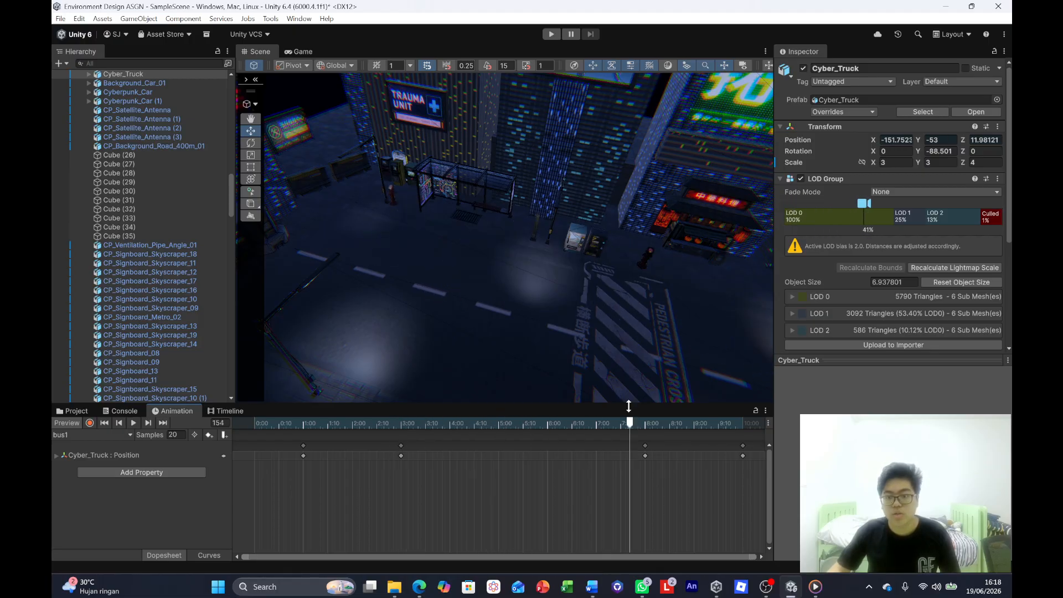
{"action": "right_click_drag", "start_coordinate": [581, 177], "coordinate": [889, 133]}
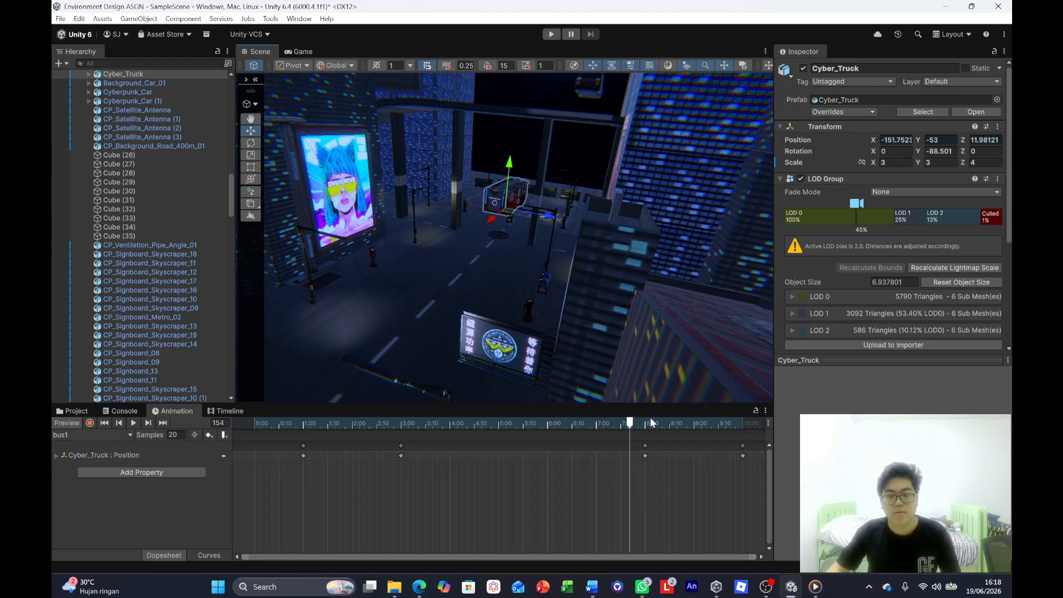
{"action": "right_click_drag", "start_coordinate": [595, 271], "coordinate": [360, 351]}
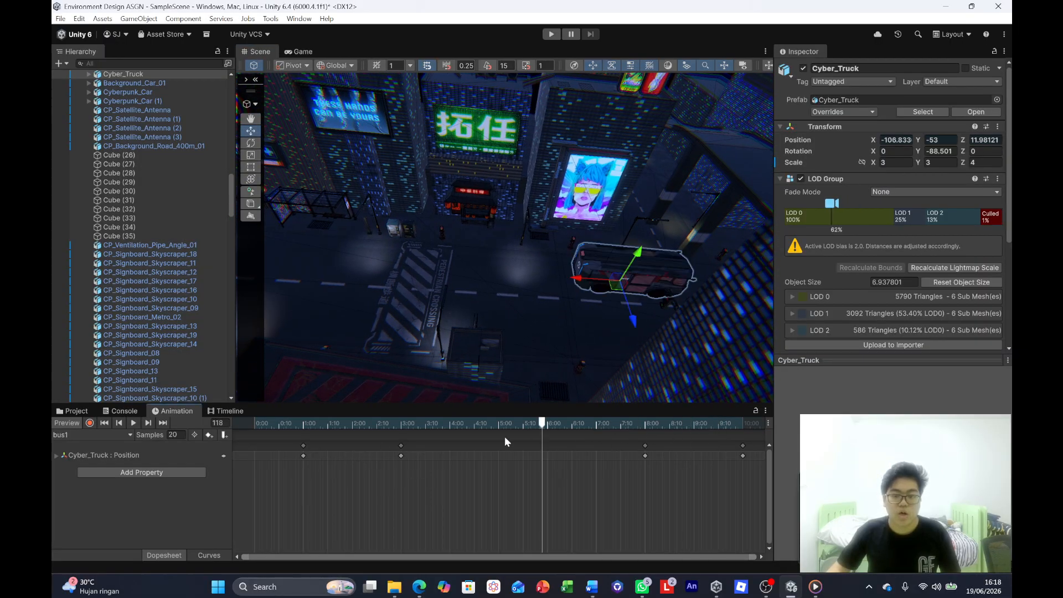
Select the taxi, Background_Car_01, and view its taxi bot animation from the start.
{"action": "right_click_drag", "start_coordinate": [665, 272], "coordinate": [414, 262]}
{"action": "left_click", "coordinate": [506, 252]}
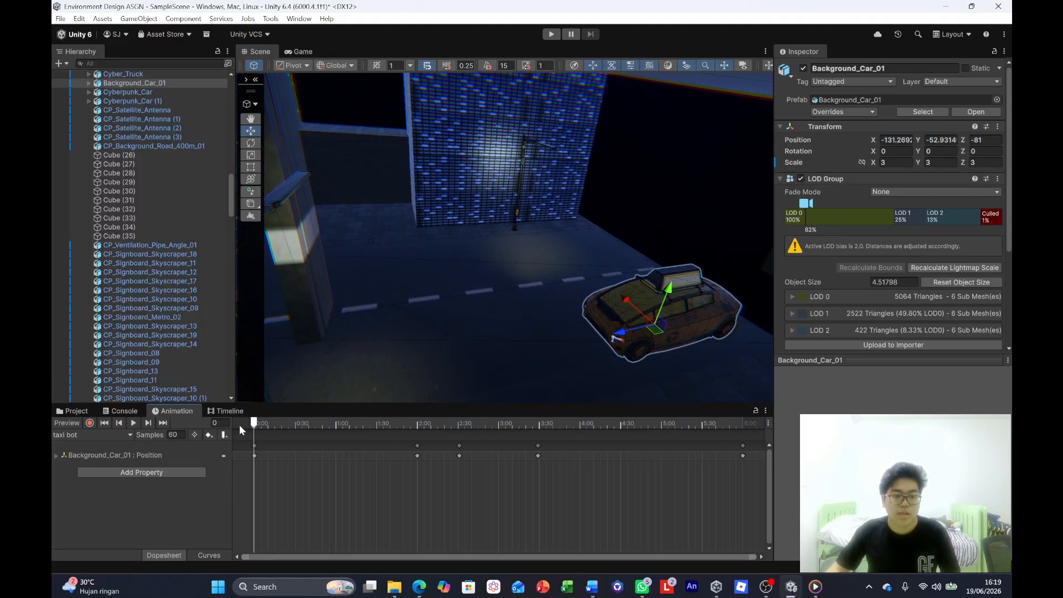
{"action": "right_click_drag", "start_coordinate": [302, 312], "coordinate": [420, 392]}
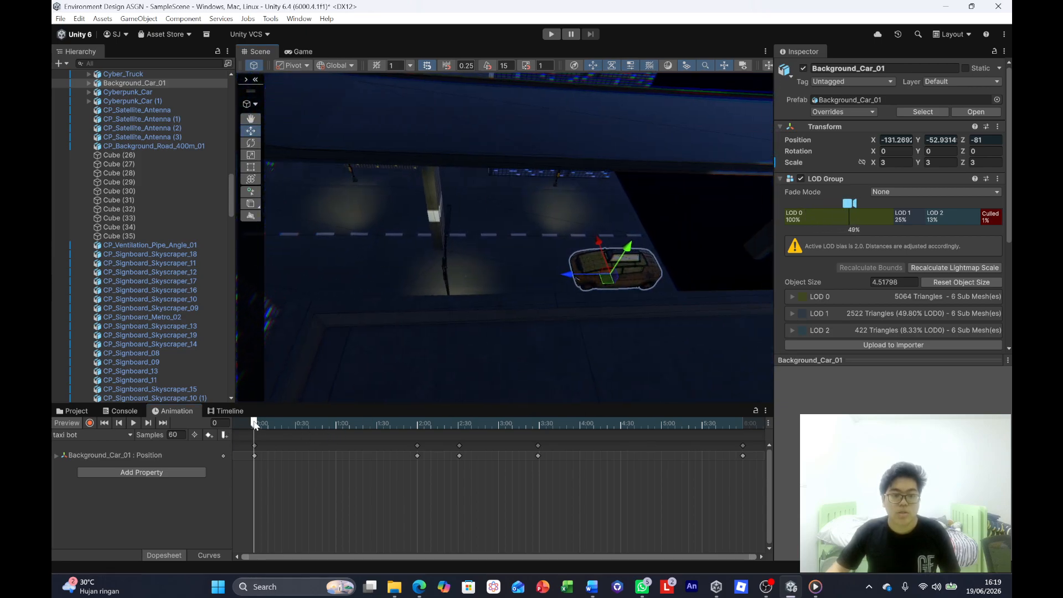
Select the Cyber_Truck bus again and preview its bus1 animation up to frame 59.
{"action": "right_click_drag", "start_coordinate": [395, 238], "coordinate": [459, 192]}
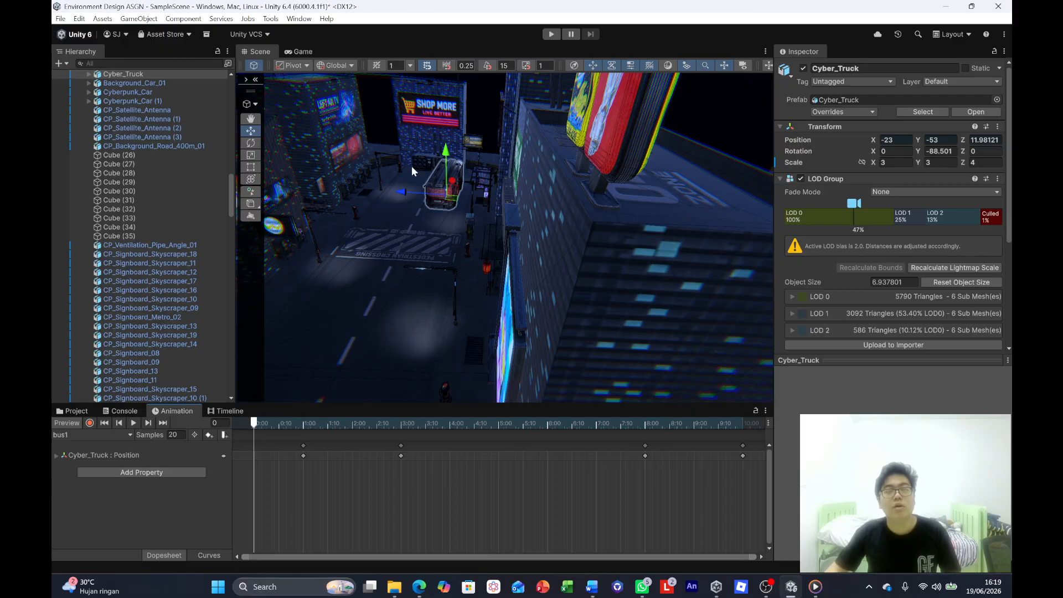
{"action": "right_click_drag", "start_coordinate": [412, 170], "coordinate": [396, 141]}
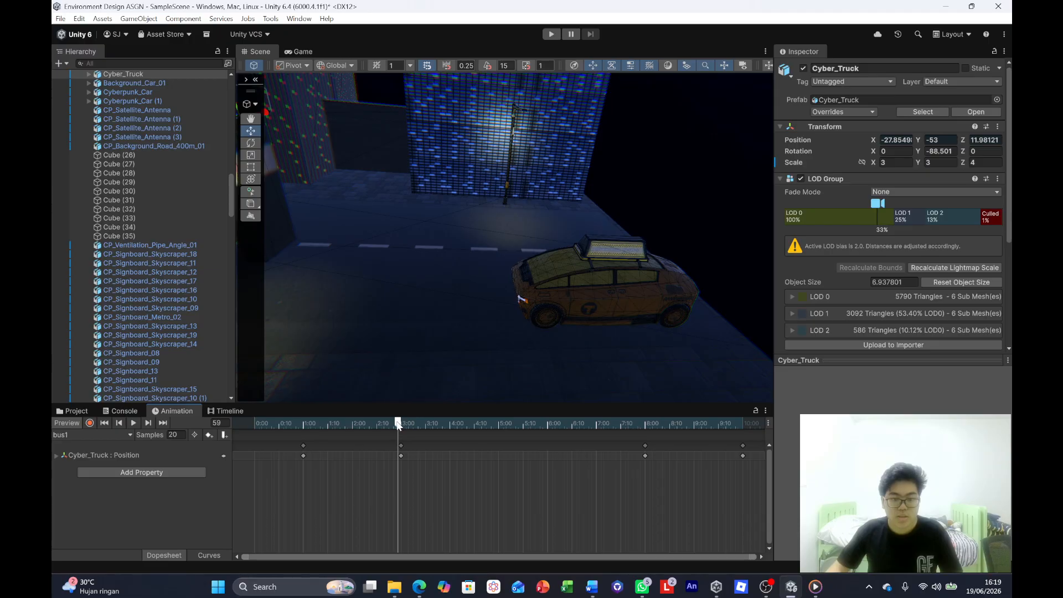
{"action": "key", "text": "f"}
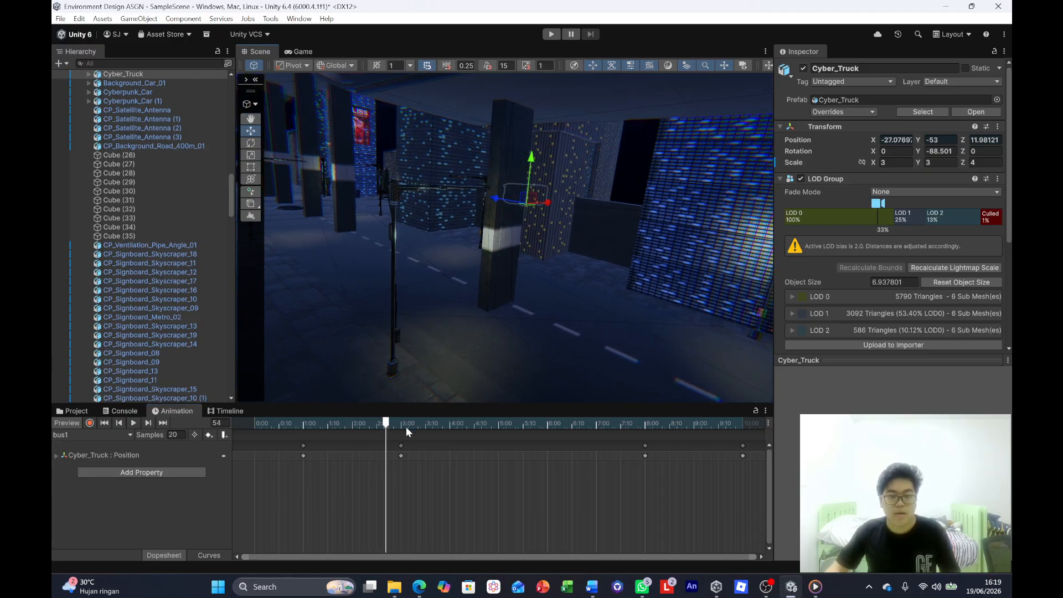
{"action": "left_click_drag", "start_coordinate": [397, 427], "coordinate": [398, 426]}
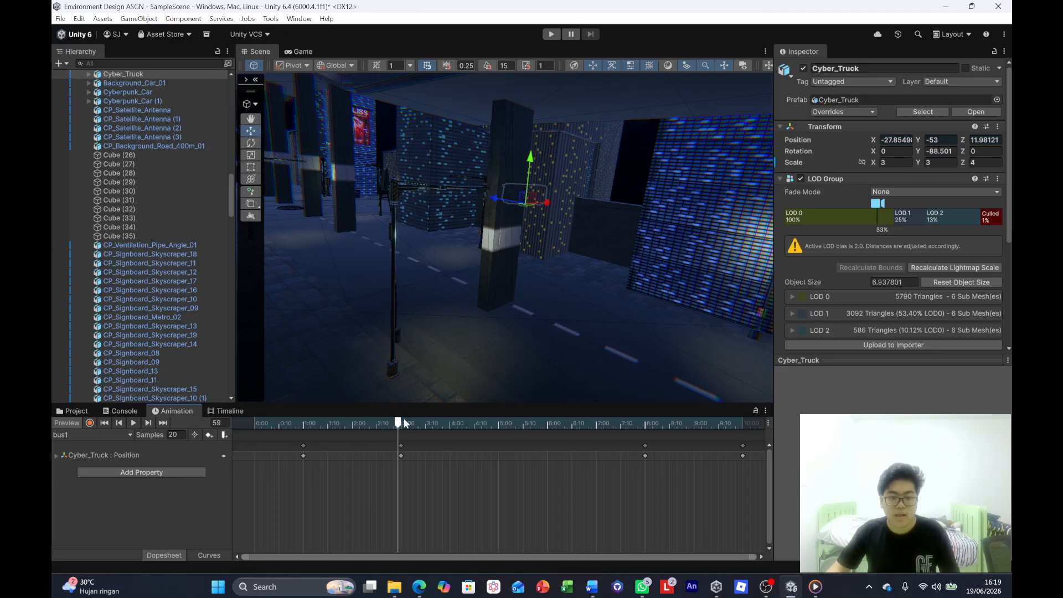
Preview the taxi bot animation up to frame 210 and examine where the taxi sits on the street.
{"action": "right_click_drag", "start_coordinate": [537, 291], "coordinate": [670, 306]}
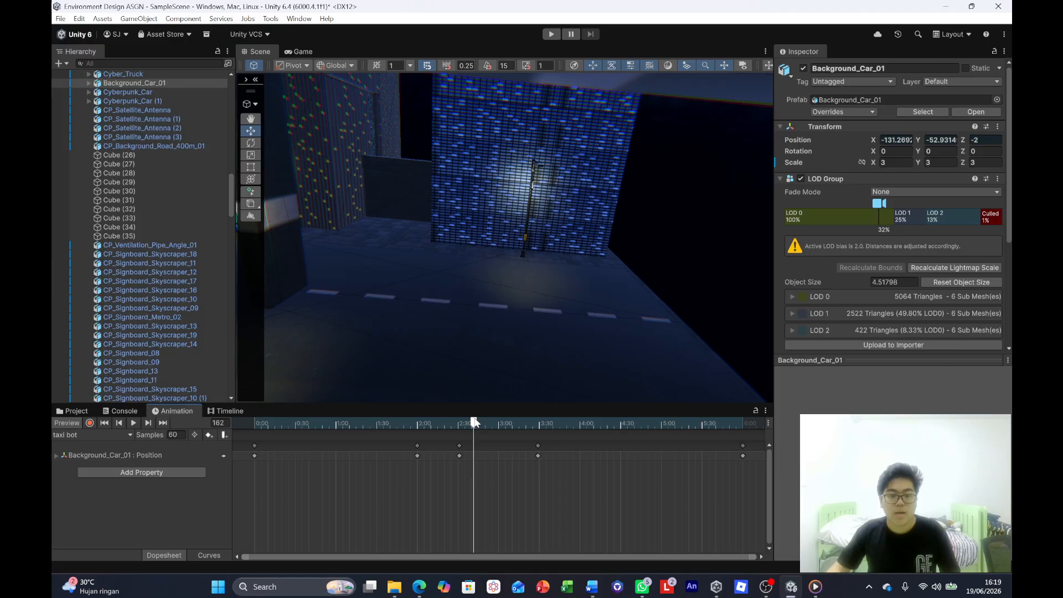
{"action": "right_click_drag", "start_coordinate": [614, 372], "coordinate": [456, 365]}
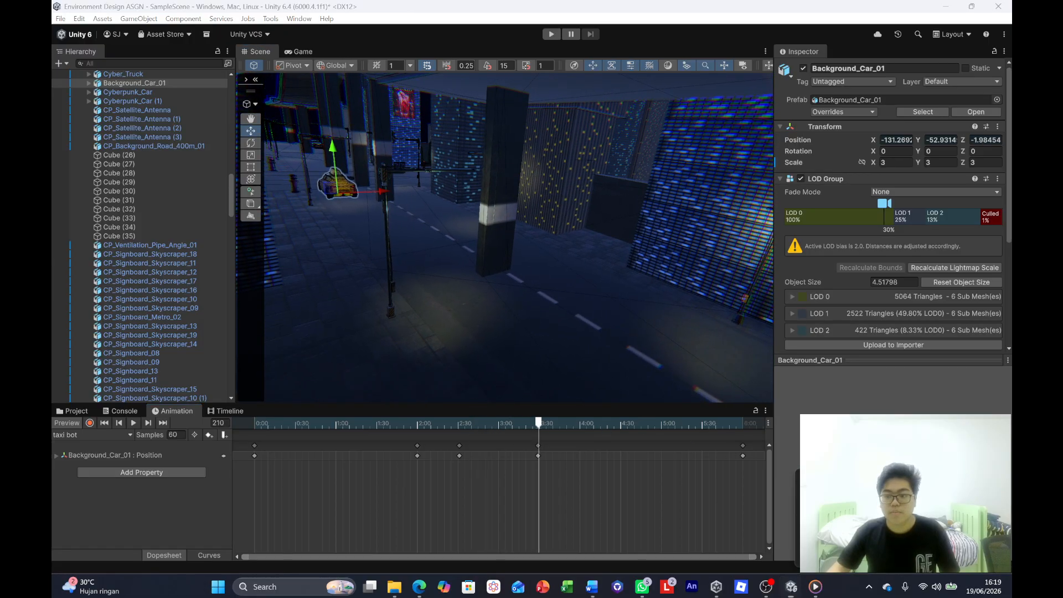
{"action": "right_click_drag", "start_coordinate": [559, 279], "coordinate": [479, 153]}
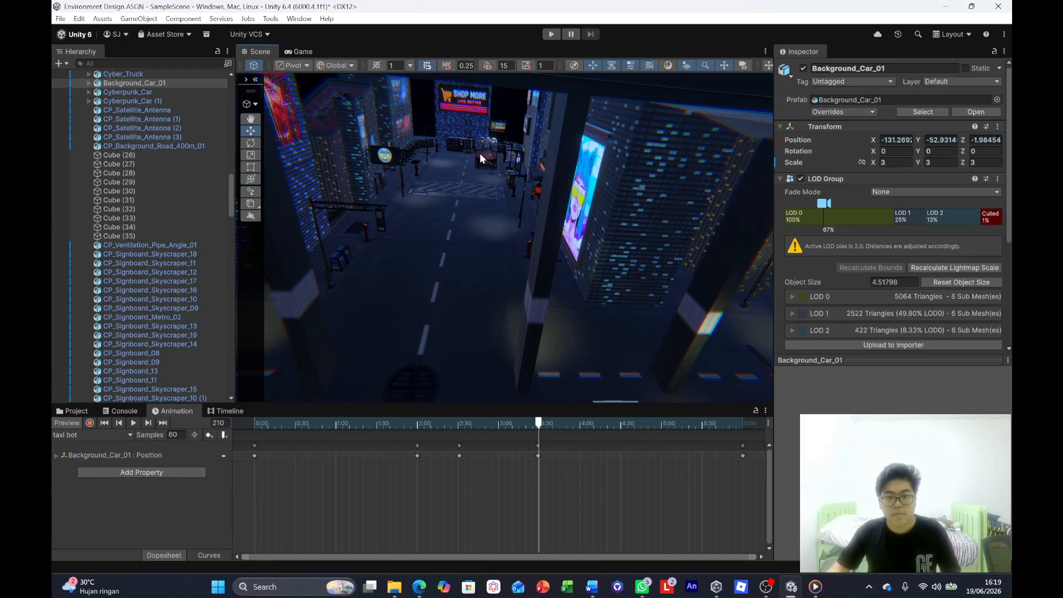
Preview the bus1 animation at frame 151, and view the taxi's route from the start of its animation.
{"action": "left_click", "coordinate": [479, 153]}
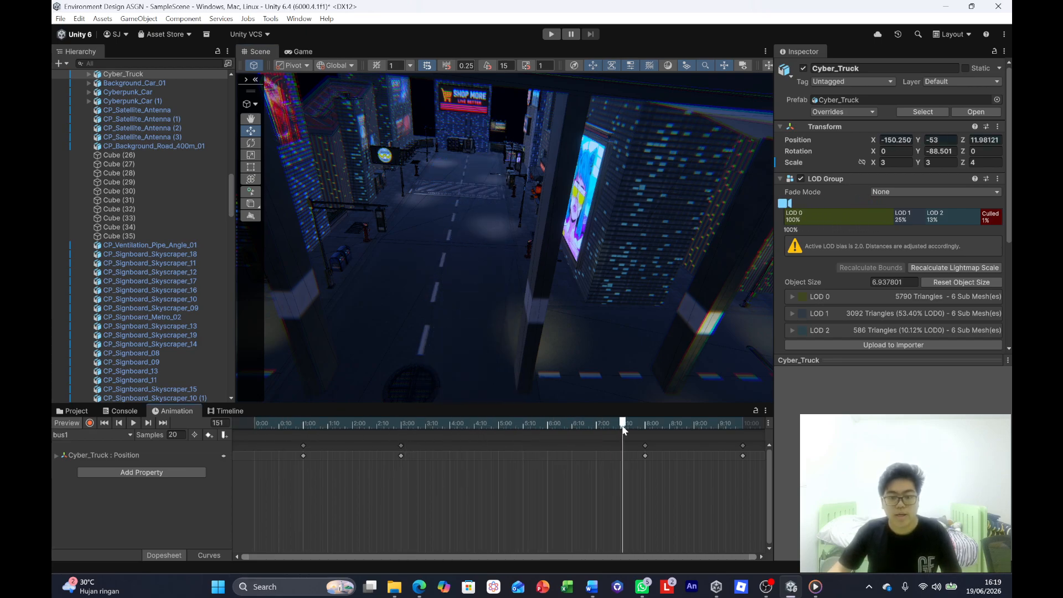
{"action": "right_click_drag", "start_coordinate": [527, 282], "coordinate": [568, 158]}
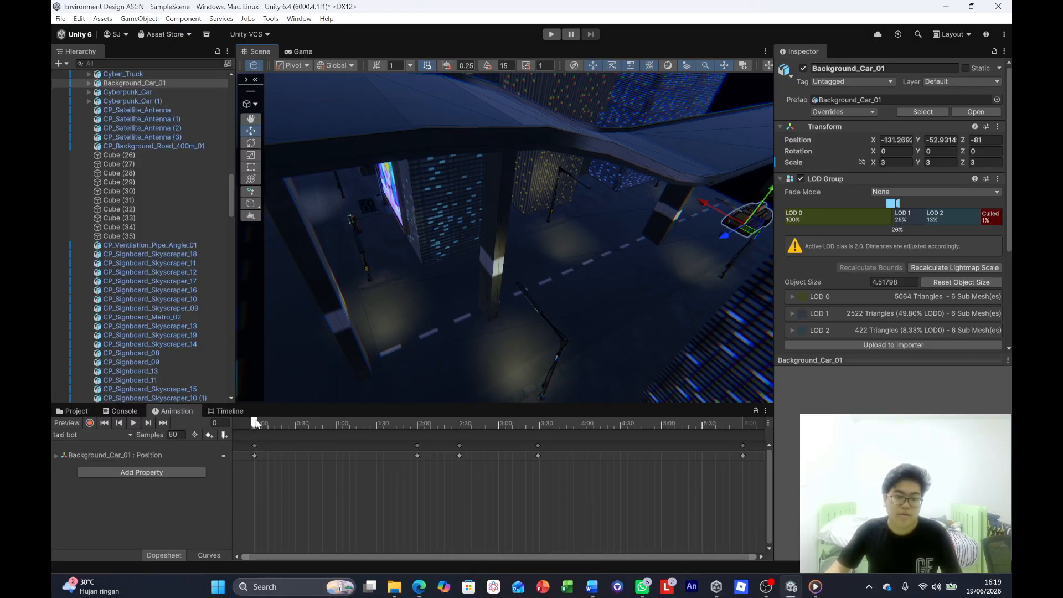
{"action": "right_click_drag", "start_coordinate": [460, 397], "coordinate": [415, 385]}
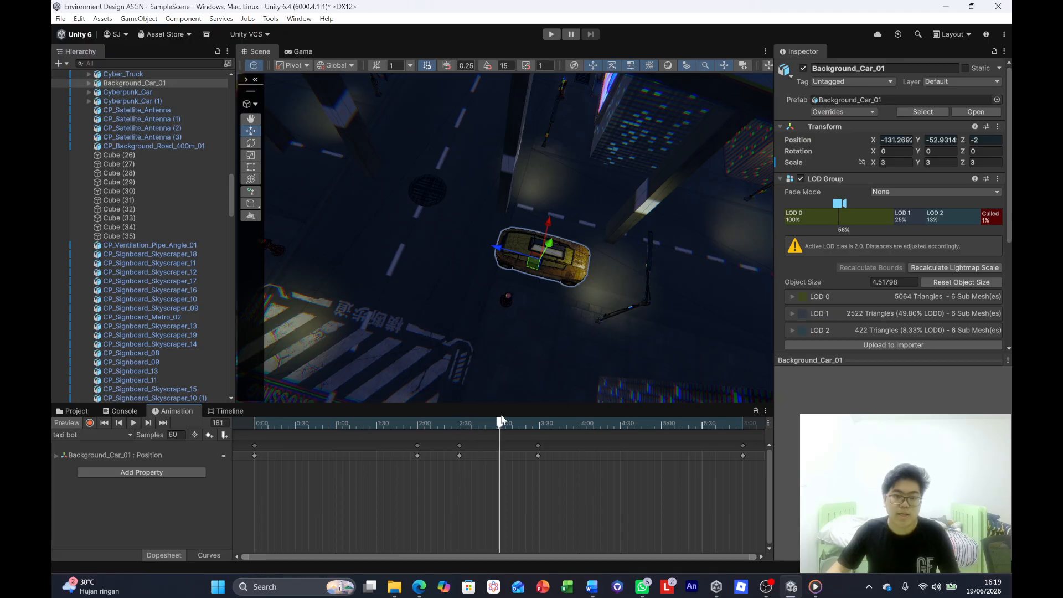
Select the flying police car, CP_Air_Traffic_Car_01, and examine it with its police hovercar animation.
{"action": "right_click_drag", "start_coordinate": [659, 303], "coordinate": [525, 230]}
{"action": "left_click", "coordinate": [434, 195]}
{"action": "left_click", "coordinate": [525, 232]}
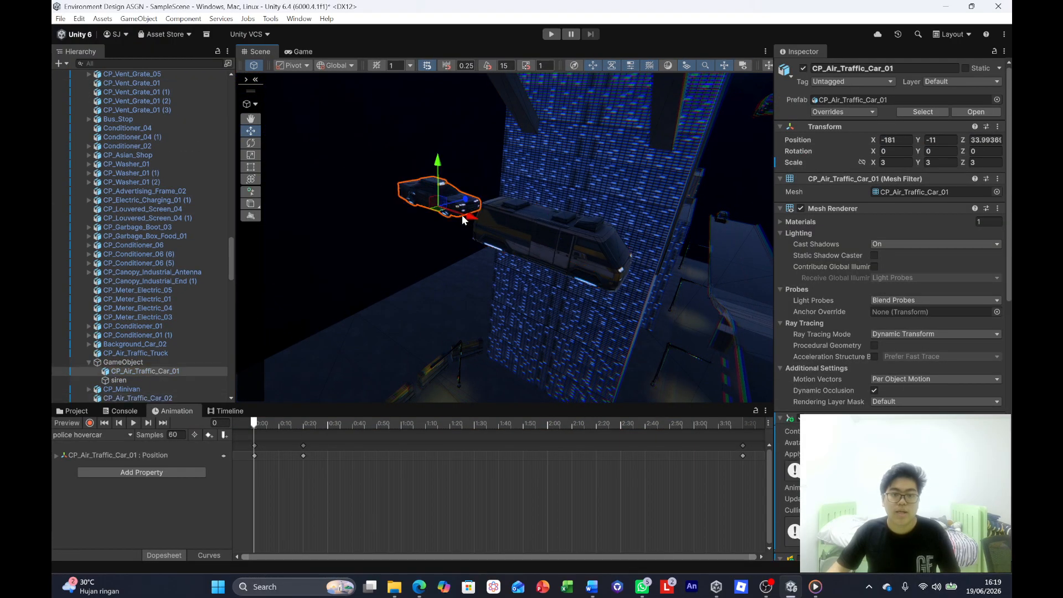
{"action": "right_click_drag", "start_coordinate": [462, 215], "coordinate": [670, 245]}
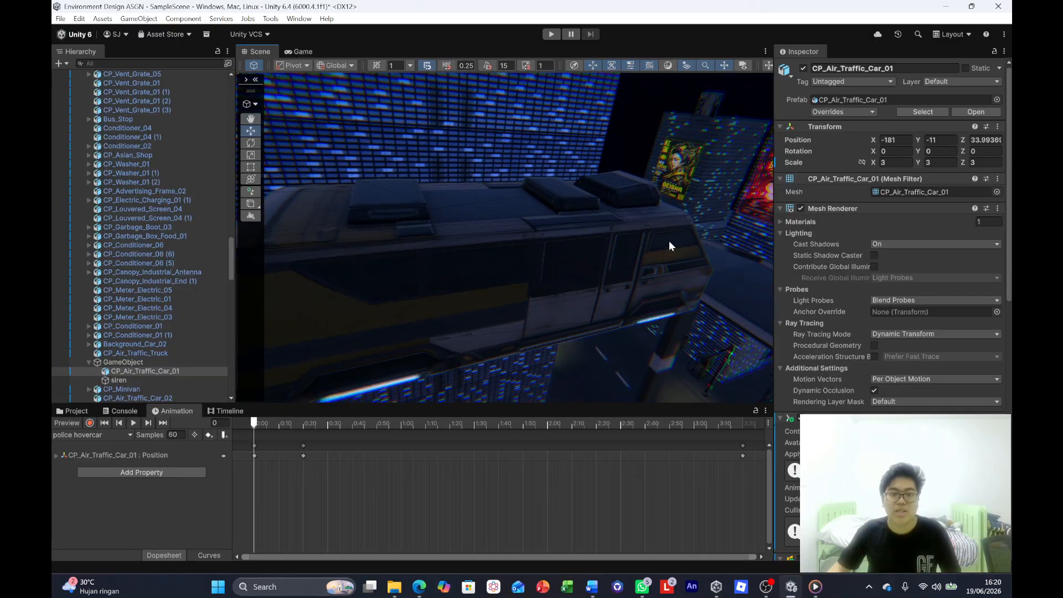
{"action": "right_click_drag", "start_coordinate": [534, 241], "coordinate": [424, 191]}
{"action": "left_click", "coordinate": [368, 192]}
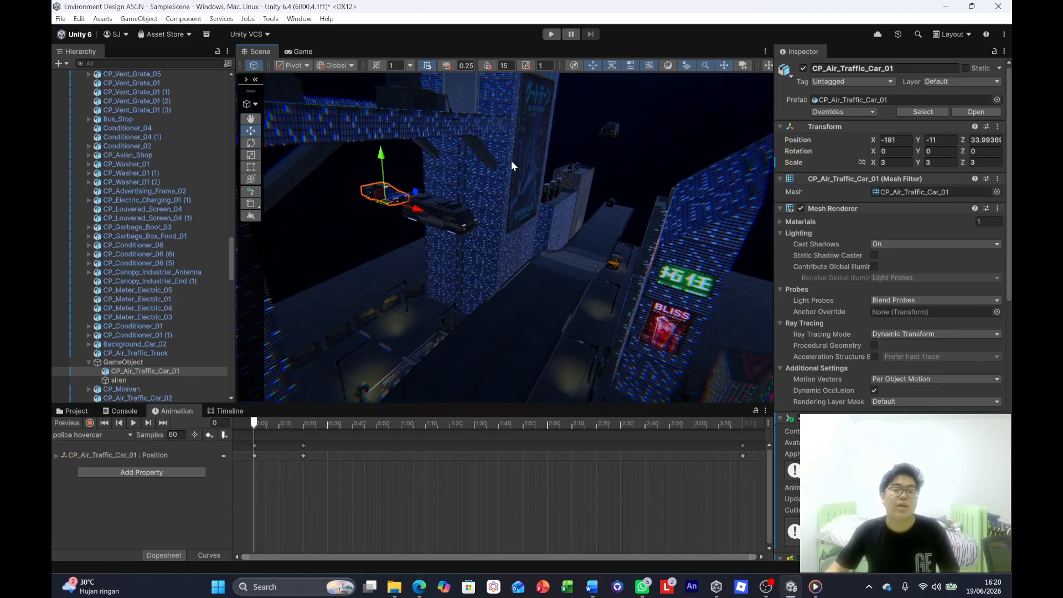
Compare the police hovercar with the neighbouring flying vehicle, CP_Air_Traffic_Car_02, and its yellow car animation.
{"action": "left_click", "coordinate": [610, 131]}
{"action": "left_click", "coordinate": [371, 194]}
{"action": "left_click", "coordinate": [414, 200]}
{"action": "left_click", "coordinate": [389, 197]}
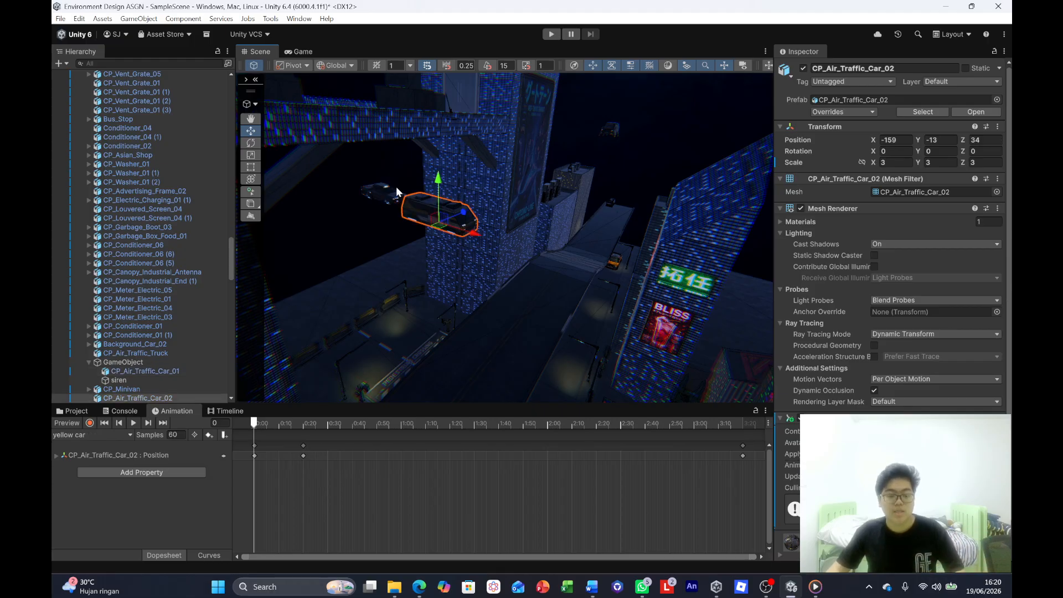
{"action": "right_click_drag", "start_coordinate": [396, 187], "coordinate": [395, 199]}
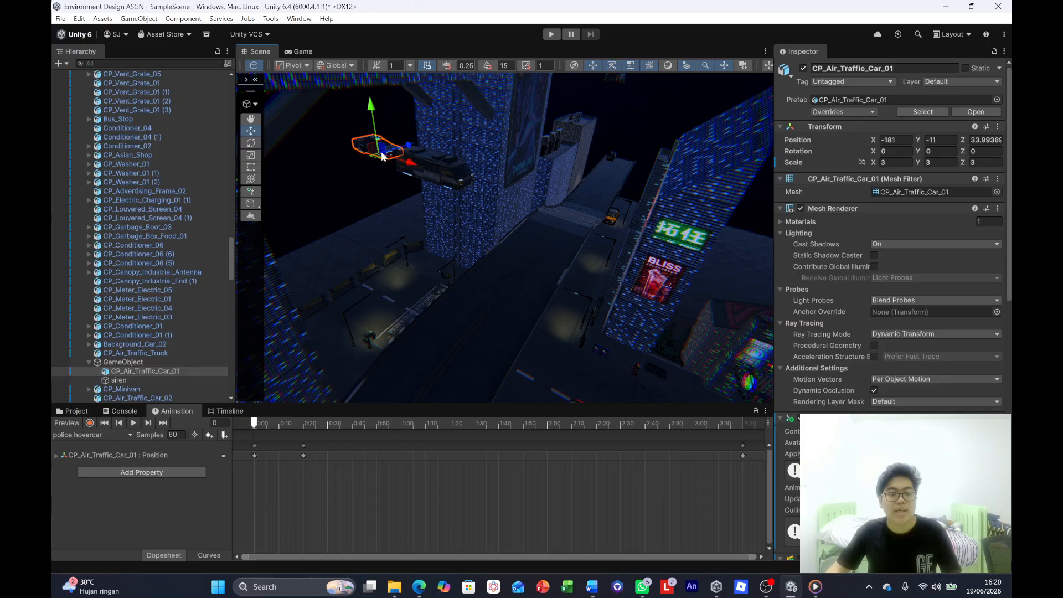
Select the flying minivan, CP_Minivan, and examine its minivan flyover animation and its position above the city.
{"action": "right_click_drag", "start_coordinate": [429, 174], "coordinate": [419, 195]}
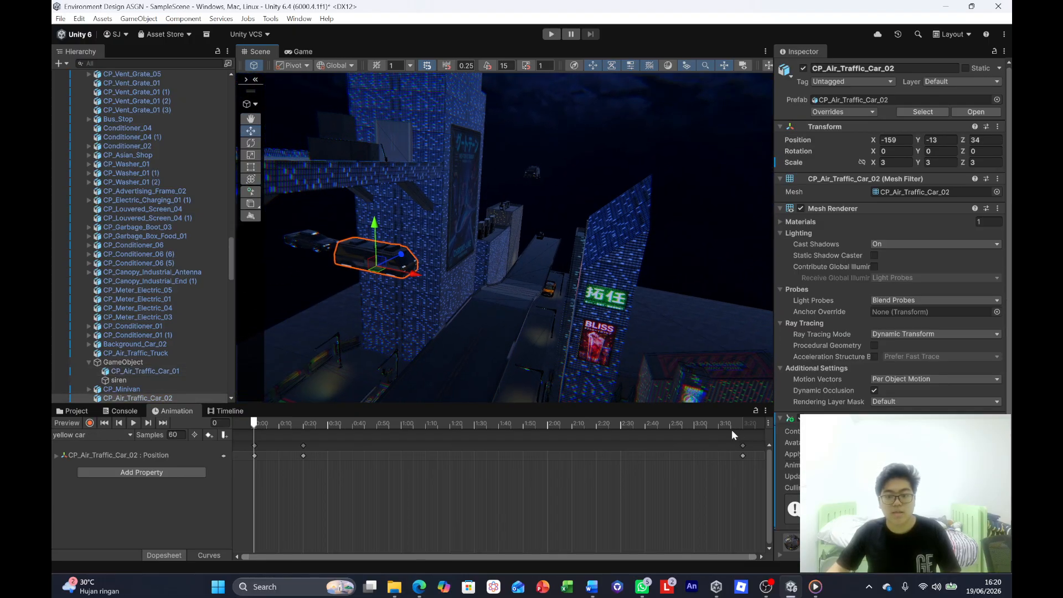
{"action": "right_click_drag", "start_coordinate": [412, 250], "coordinate": [496, 198]}
{"action": "left_click", "coordinate": [496, 198]}
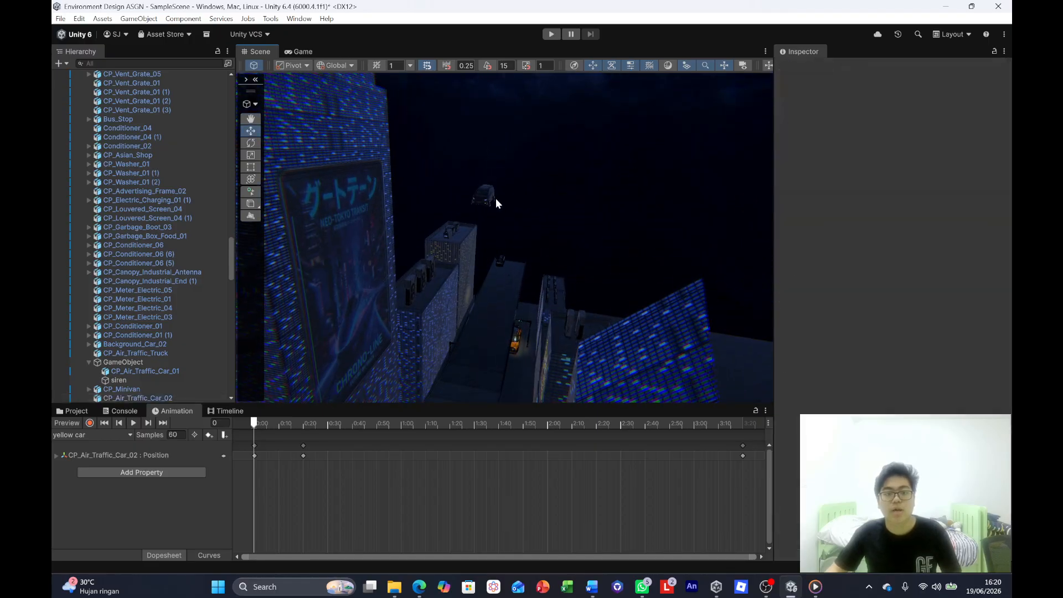
{"action": "left_click", "coordinate": [491, 197]}
{"action": "right_click_drag", "start_coordinate": [648, 171], "coordinate": [563, 225]}
{"action": "left_click", "coordinate": [641, 205]}
{"action": "right_click_drag", "start_coordinate": [641, 206], "coordinate": [746, 111]}
{"action": "right_click_drag", "start_coordinate": [502, 143], "coordinate": [669, 166]}
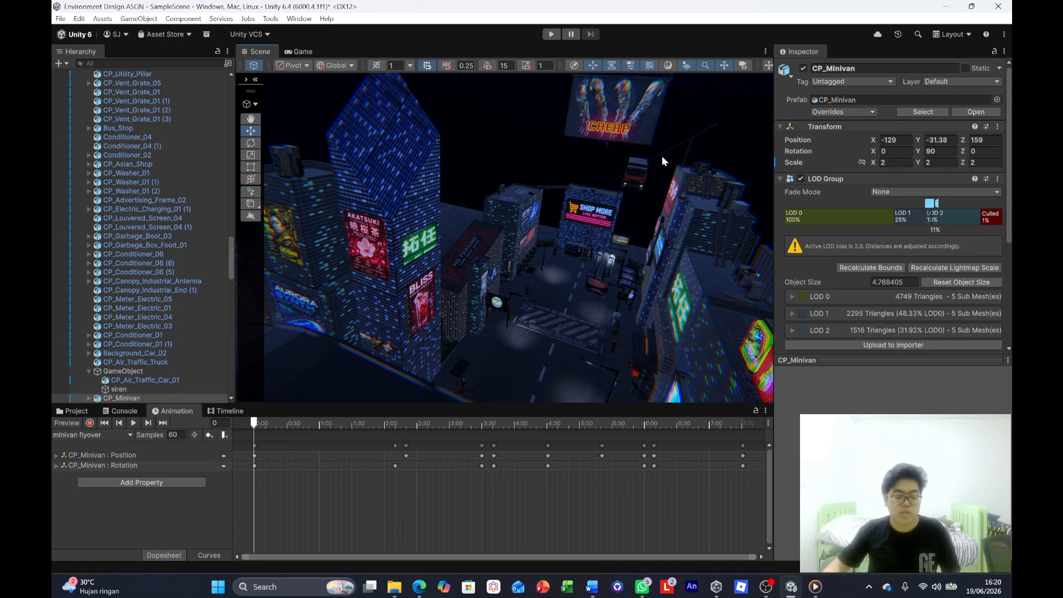
Find the laser rifle pickup on the rooftop, select SM_Wep_Rifle_Laser_01 and frame it in the view.
{"action": "right_click_drag", "start_coordinate": [564, 138], "coordinate": [204, 108]}
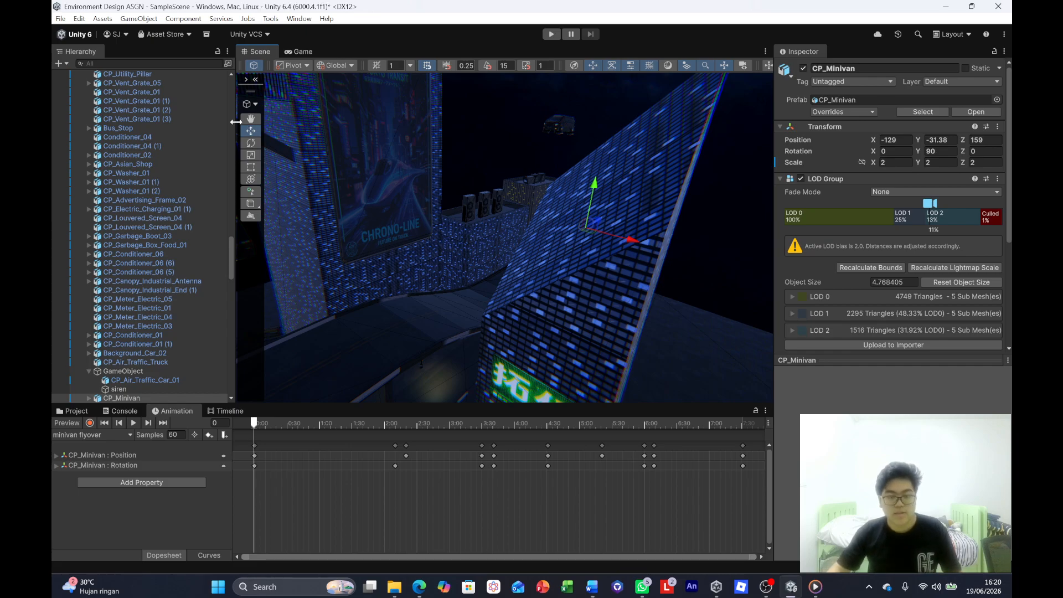
{"action": "right_click_drag", "start_coordinate": [548, 93], "coordinate": [217, 122]}
{"action": "left_click", "coordinate": [509, 236]}
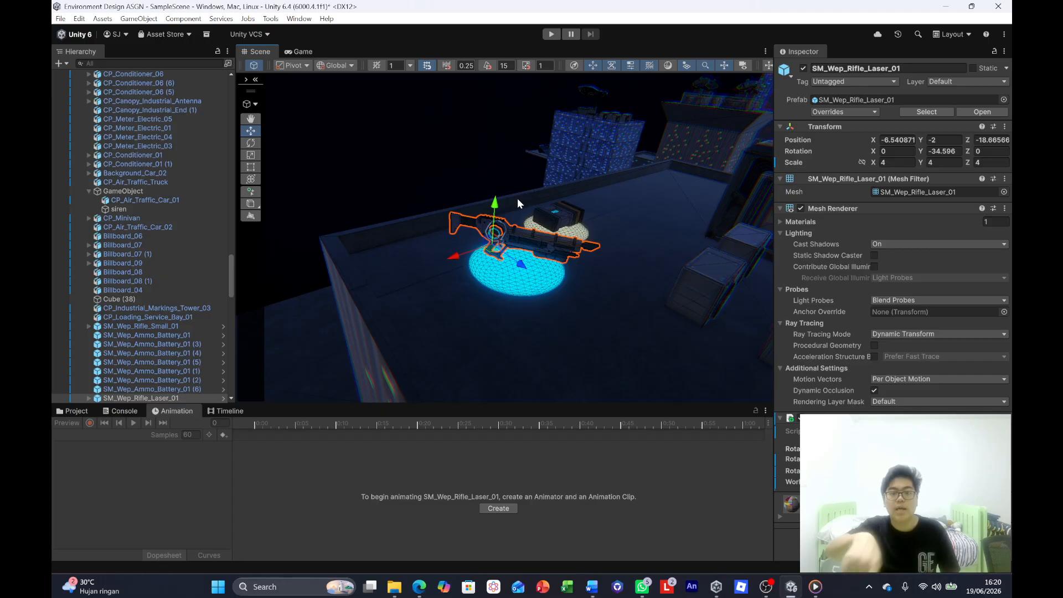
{"action": "right_click_drag", "start_coordinate": [518, 197], "coordinate": [852, 137]}
{"action": "key", "text": "f"}
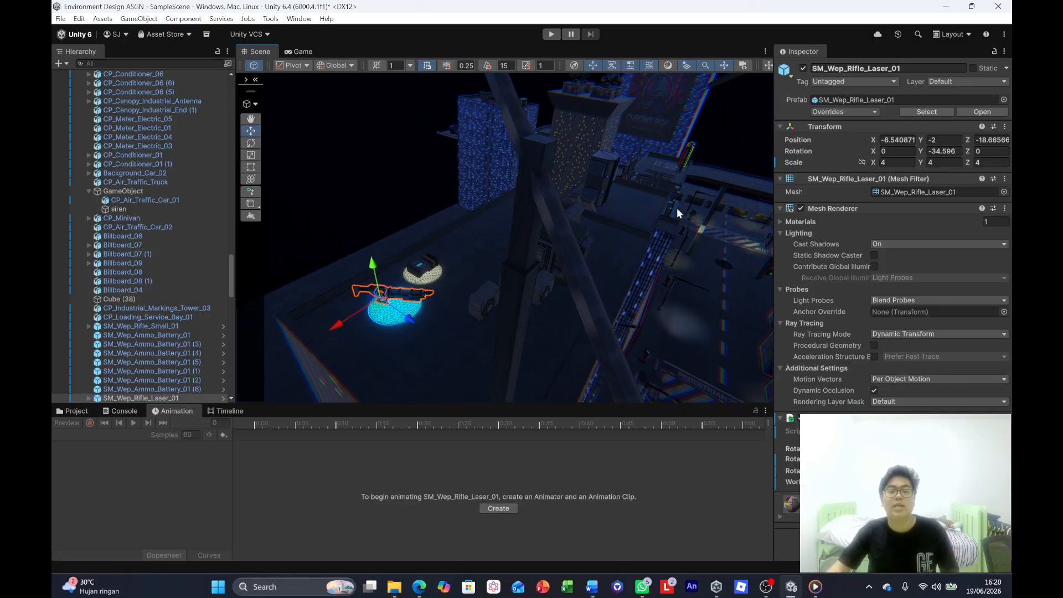
Examine the rifle and the neighbouring pickup on their glowing rooftop discs from several angles.
{"action": "left_click_drag", "start_coordinate": [410, 241], "coordinate": [440, 213], "text": "alt"}
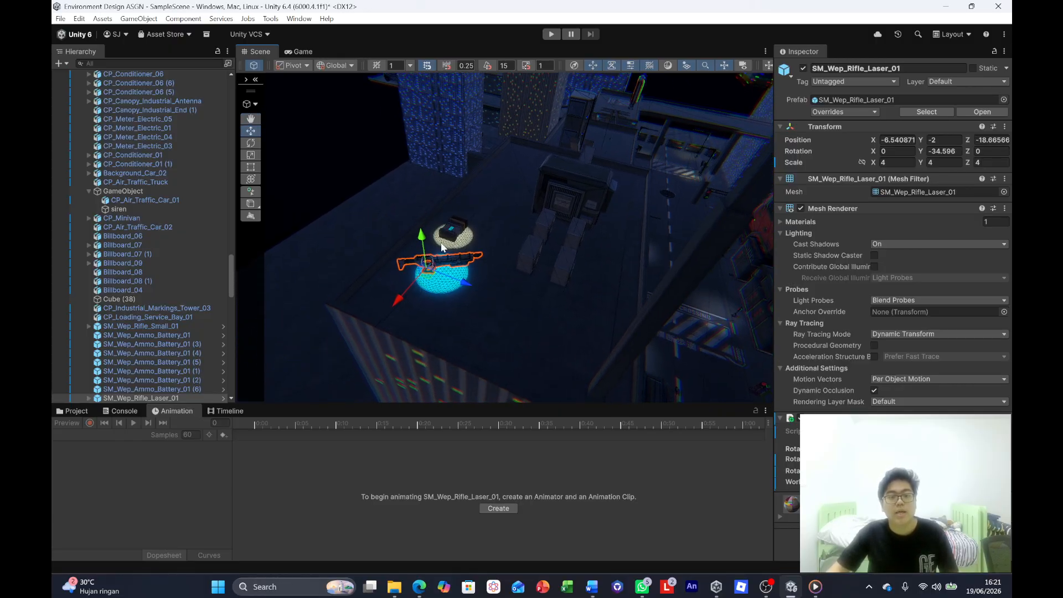
{"action": "key", "text": "a"}
{"action": "right_click_drag", "start_coordinate": [499, 255], "coordinate": [543, 224]}
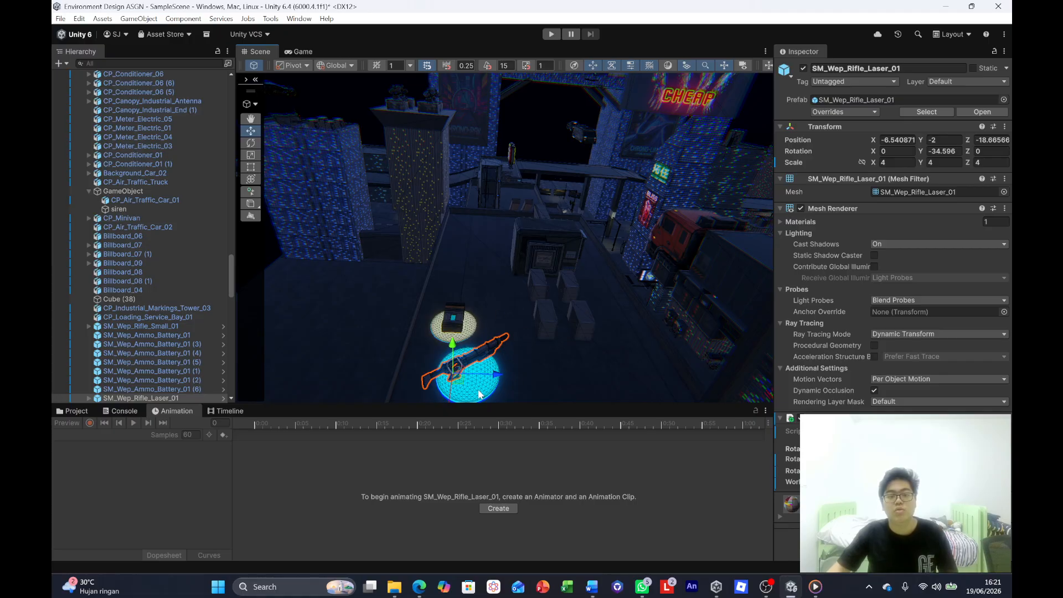
{"action": "right_click_drag", "start_coordinate": [464, 274], "coordinate": [347, 147]}
{"action": "key", "text": "w"}
{"action": "left_click", "coordinate": [479, 291]}
{"action": "left_click", "coordinate": [459, 289]}
{"action": "key", "text": "w"}
Inspect the cm object and its child cameras, from CinemachineCamera (8) to Mulai dari sini transition (18).
{"action": "left_click", "coordinate": [146, 102]}
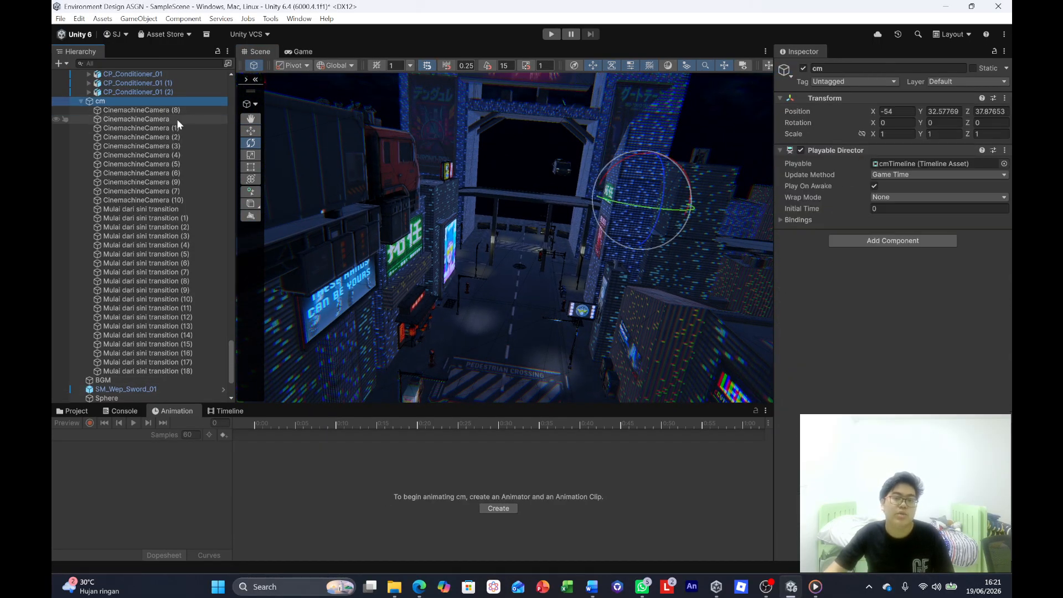
{"action": "left_click", "coordinate": [169, 110]}
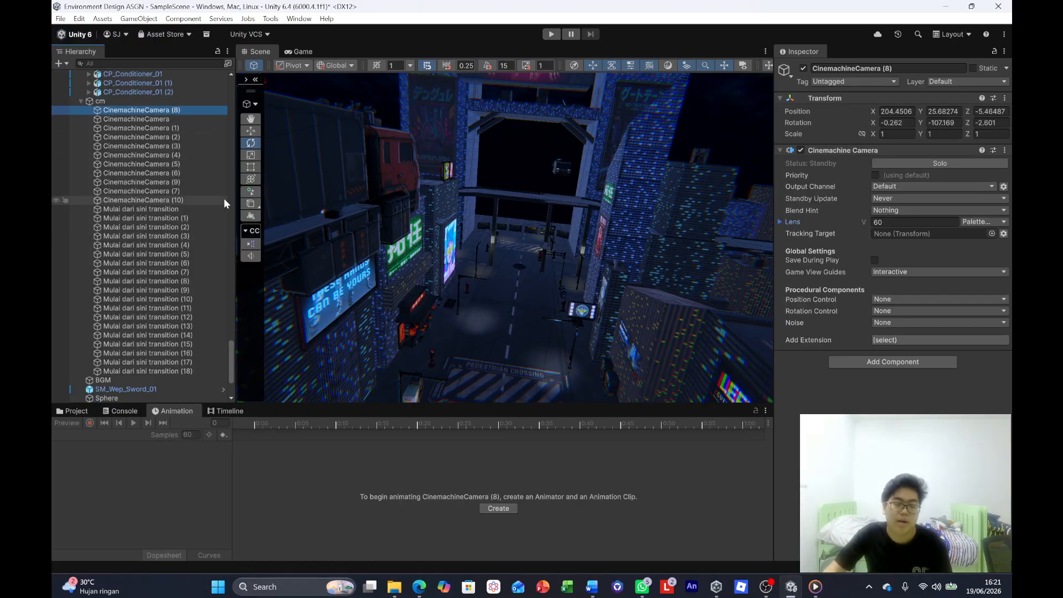
{"action": "left_click", "coordinate": [166, 371]}
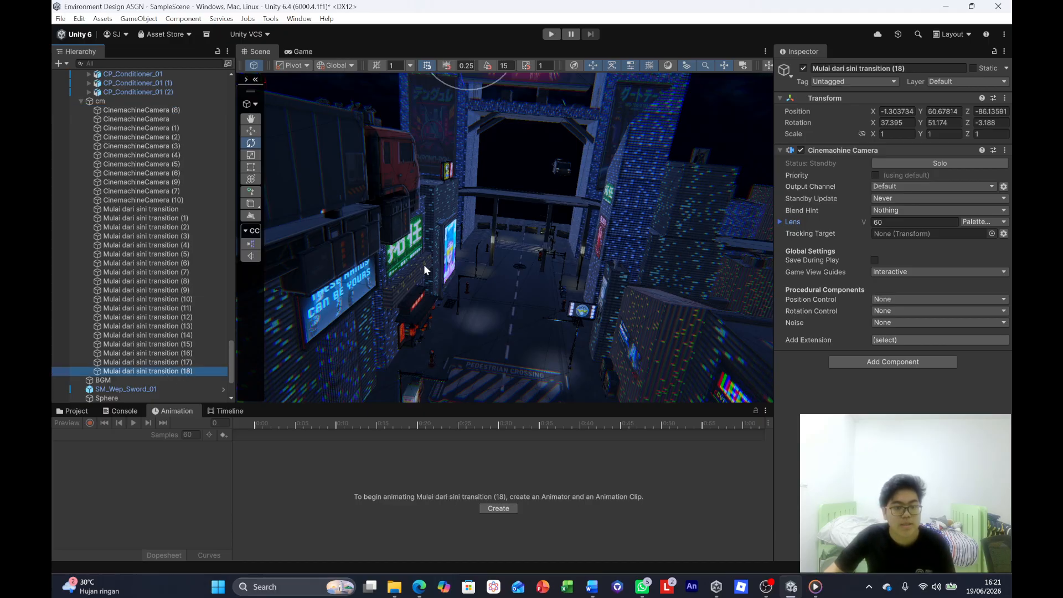
{"action": "right_click_drag", "start_coordinate": [423, 264], "coordinate": [437, 208]}
Frame CinemachineCamera (8) and examine the city from around its position.
{"action": "double_click", "coordinate": [175, 110]}
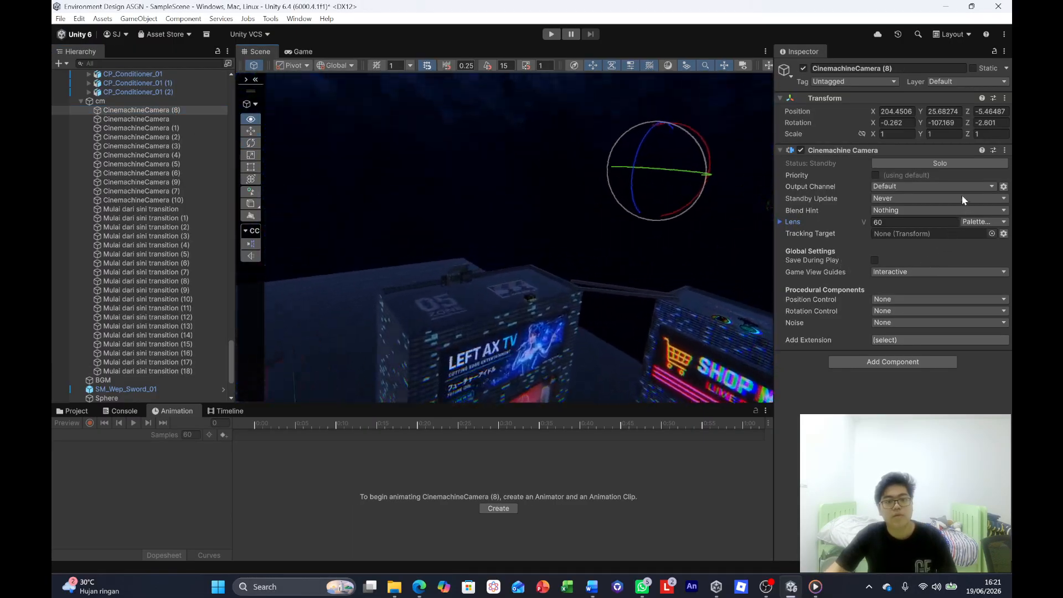
{"action": "right_click_drag", "start_coordinate": [858, 179], "coordinate": [264, 205]}
{"action": "key", "text": "s"}
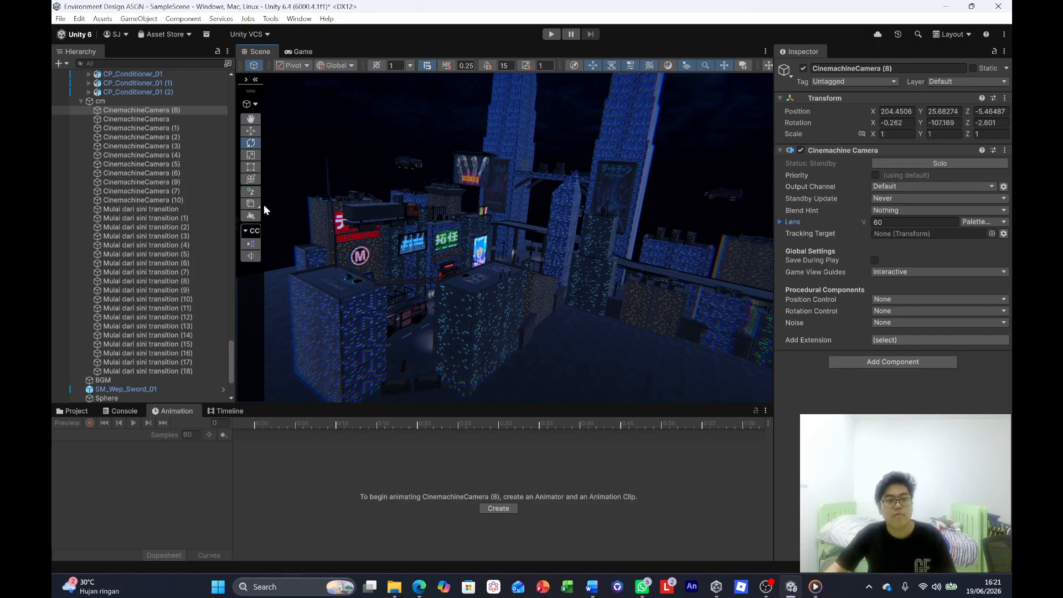
{"action": "key", "text": "w"}
{"action": "right_click_drag", "start_coordinate": [377, 164], "coordinate": [392, 209]}
{"action": "key", "text": "s"}
{"action": "key", "text": "s"}
Inspect CinemachineCamera (2) and CinemachineCamera (1), and examine the street and billboards around them.
{"action": "right_click_drag", "start_coordinate": [569, 298], "coordinate": [549, 288]}
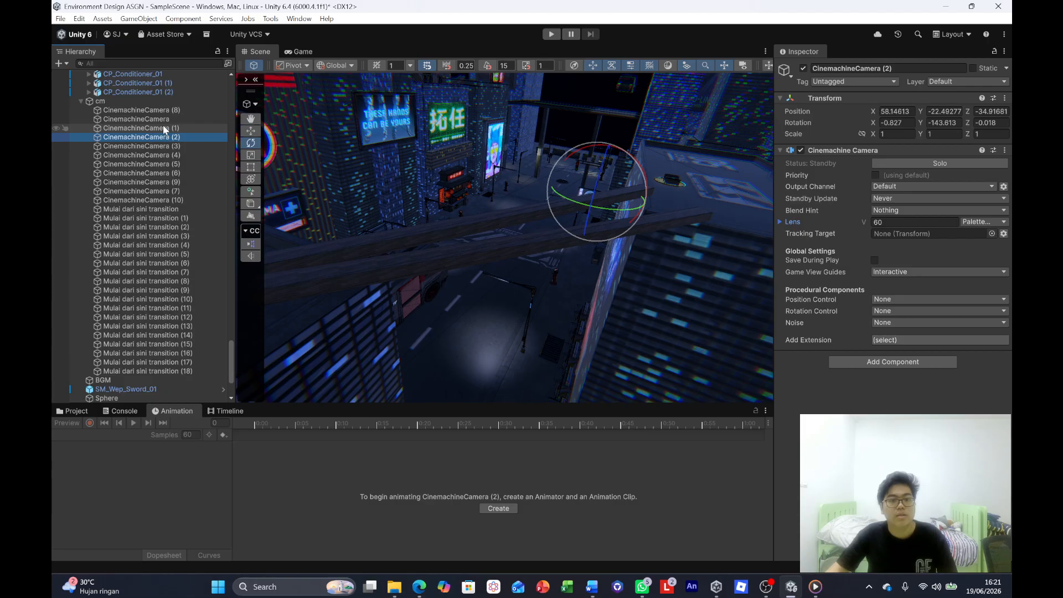
{"action": "double_click", "coordinate": [163, 128]}
{"action": "right_click_drag", "start_coordinate": [481, 130], "coordinate": [266, 136]}
{"action": "key", "text": "w"}
{"action": "key", "text": "s"}
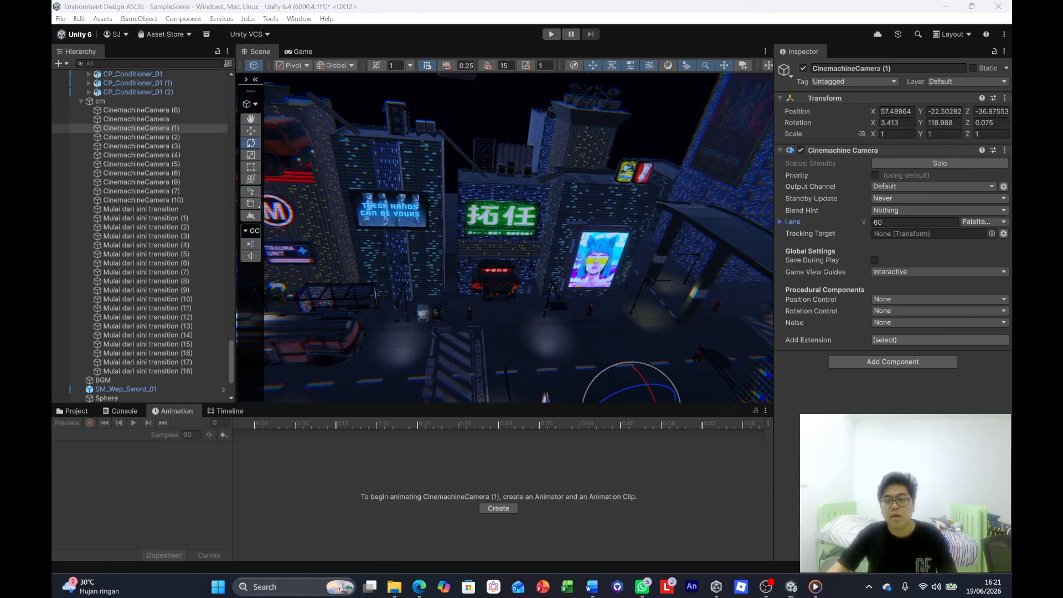
{"action": "right_click_drag", "start_coordinate": [687, 310], "coordinate": [591, 218]}
{"action": "key", "text": "s"}
{"action": "left_click", "coordinate": [448, 117]}
{"action": "right_click_drag", "start_coordinate": [449, 117], "coordinate": [440, 108]}
Inspect CinemachineCamera (4) and view the city around its position.
{"action": "left_click", "coordinate": [164, 157]}
{"action": "right_click_drag", "start_coordinate": [498, 183], "coordinate": [655, 150]}
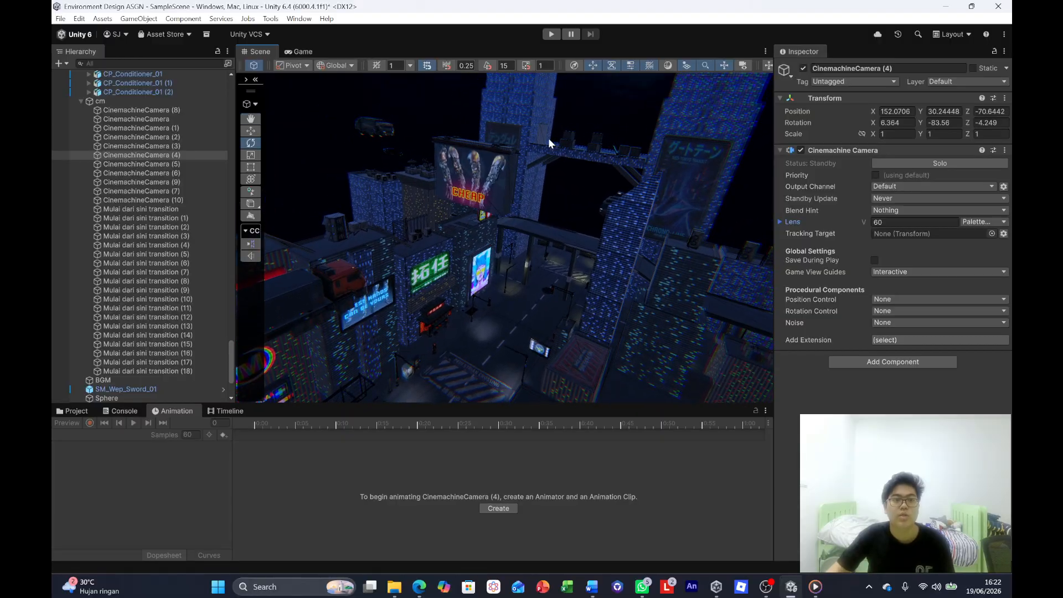
{"action": "left_click", "coordinate": [194, 156]}
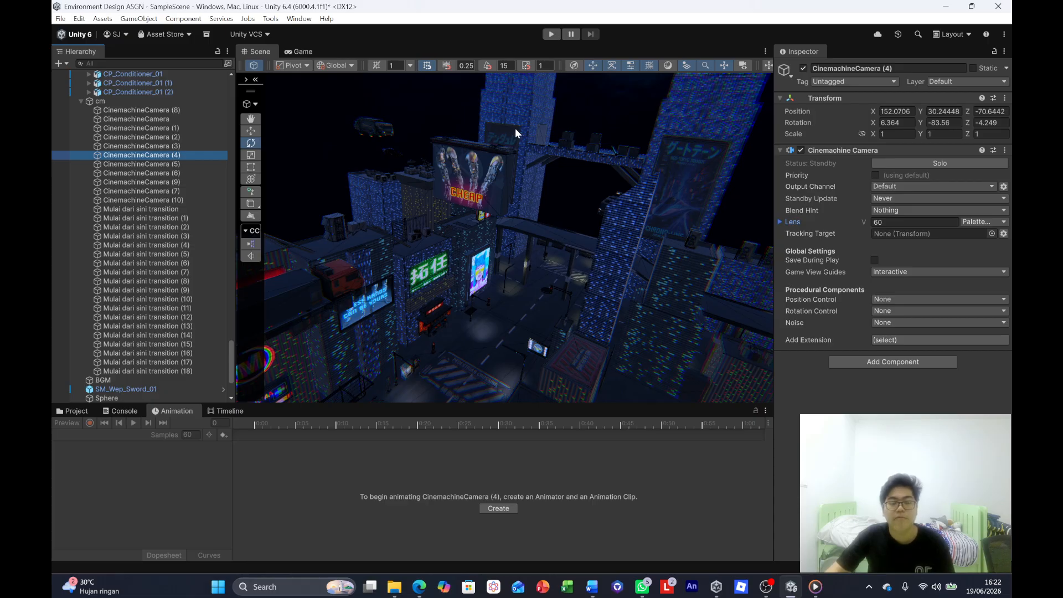
{"action": "right_click_drag", "start_coordinate": [551, 124], "coordinate": [565, 97]}
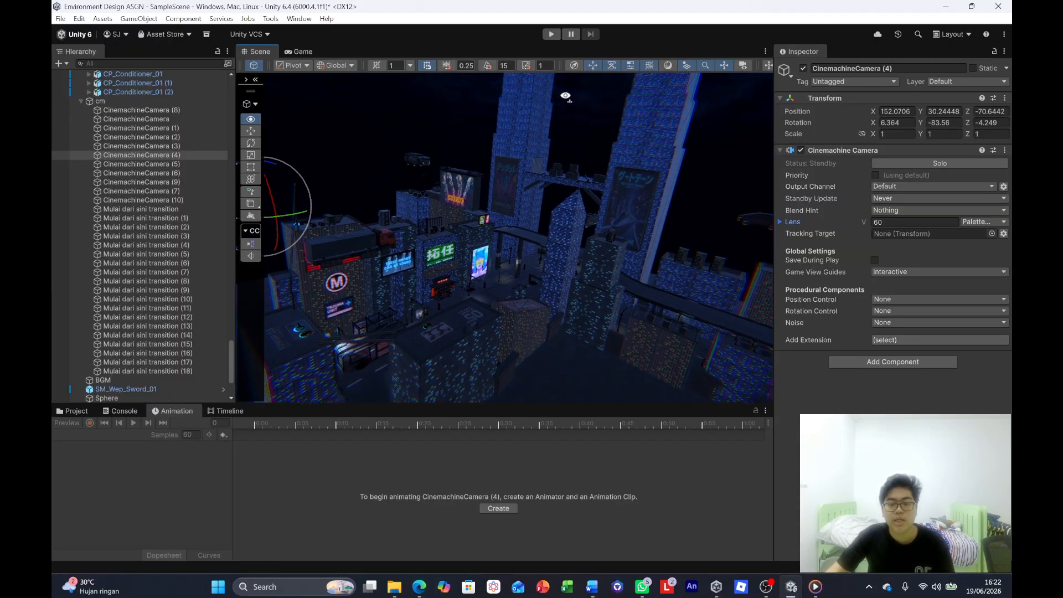
Tour the city from above, examining the twin towers, the crossing street and the billboard buildings.
{"action": "right_click_drag", "start_coordinate": [550, 174], "coordinate": [427, 298]}
{"action": "key", "text": "w"}
{"action": "right_click_drag", "start_coordinate": [592, 202], "coordinate": [494, 160]}
{"action": "right_click_drag", "start_coordinate": [561, 140], "coordinate": [607, 292]}
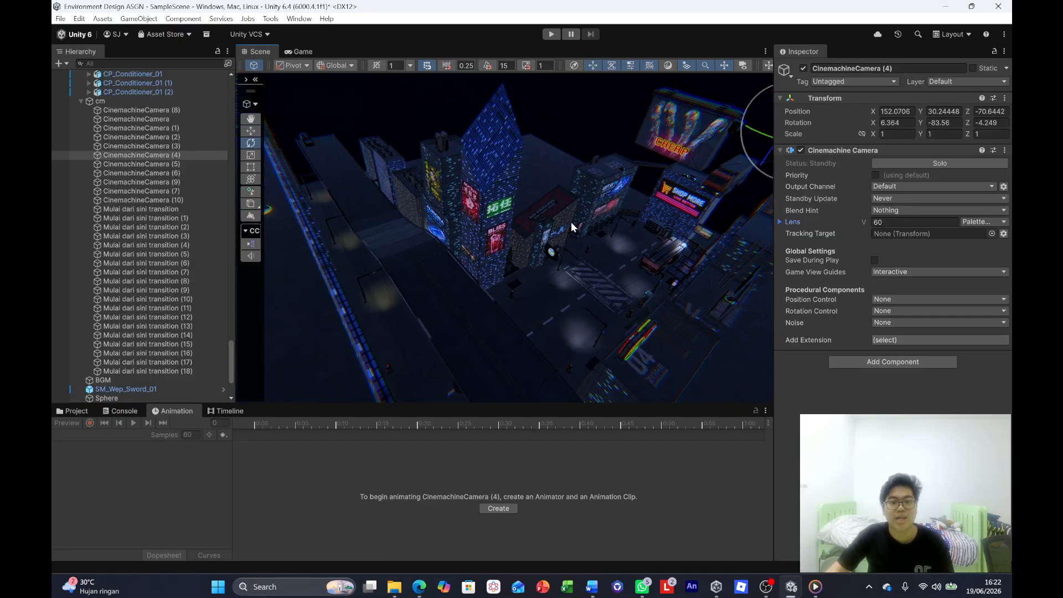
{"action": "right_click_drag", "start_coordinate": [573, 227], "coordinate": [528, 169]}
{"action": "right_click_drag", "start_coordinate": [620, 173], "coordinate": [135, 151]}
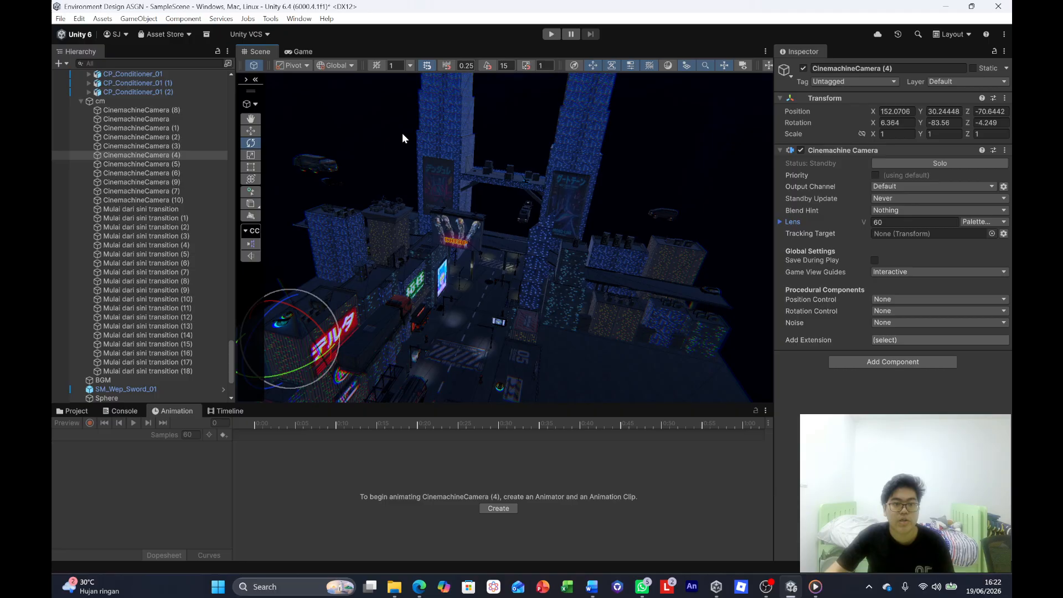
{"action": "right_click_drag", "start_coordinate": [402, 138], "coordinate": [386, 96]}
{"action": "right_click_drag", "start_coordinate": [427, 148], "coordinate": [400, 137]}
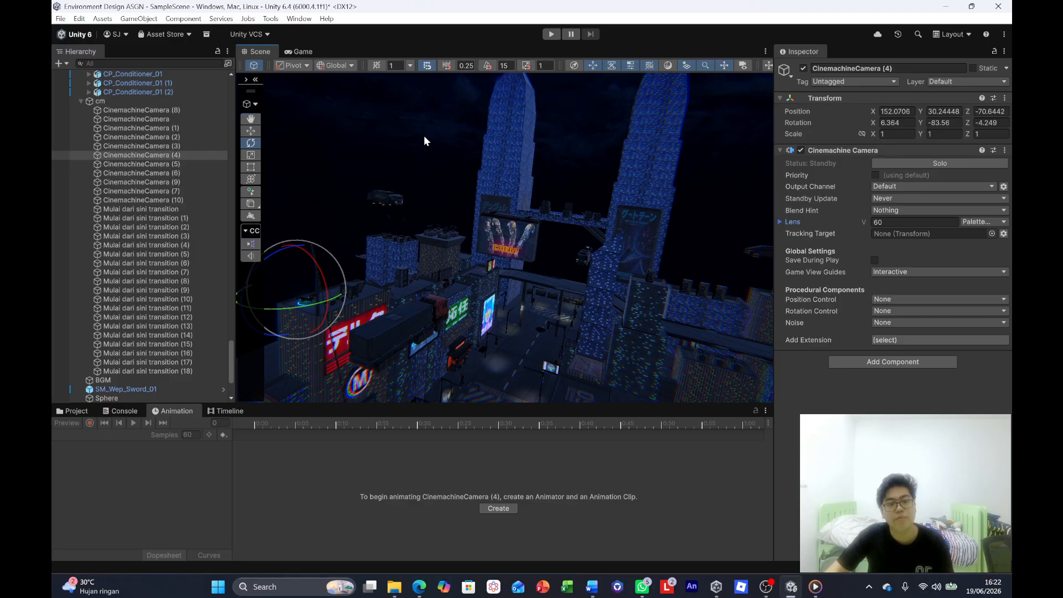
Inspect CinemachineCamera (5) and Mulai dari sini transition (7), and view the street and rooftops around them.
{"action": "left_click", "coordinate": [148, 191]}
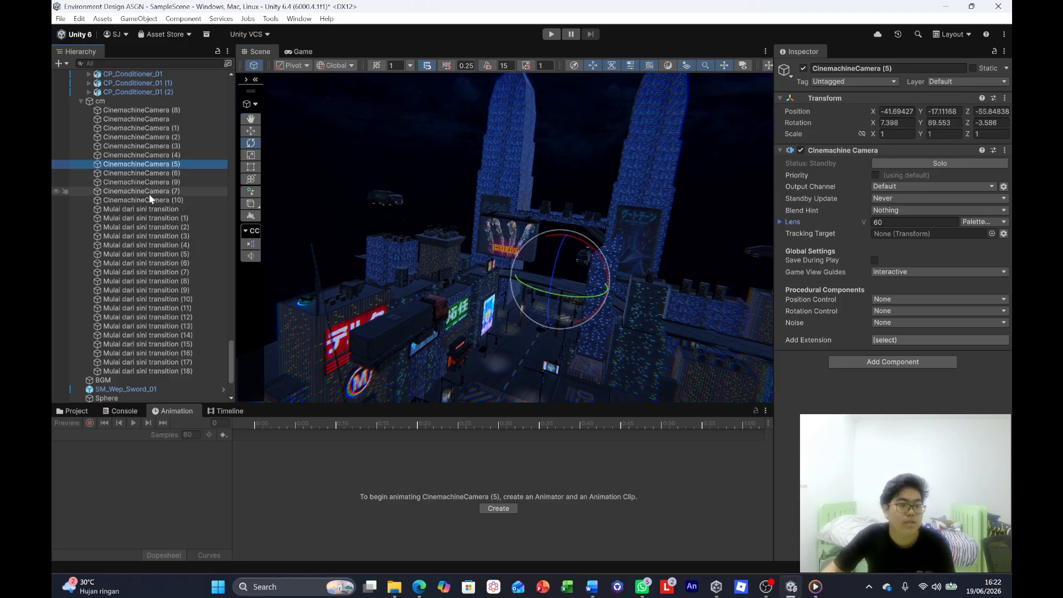
{"action": "left_click", "coordinate": [152, 235]}
{"action": "right_click_drag", "start_coordinate": [482, 166], "coordinate": [136, 252]}
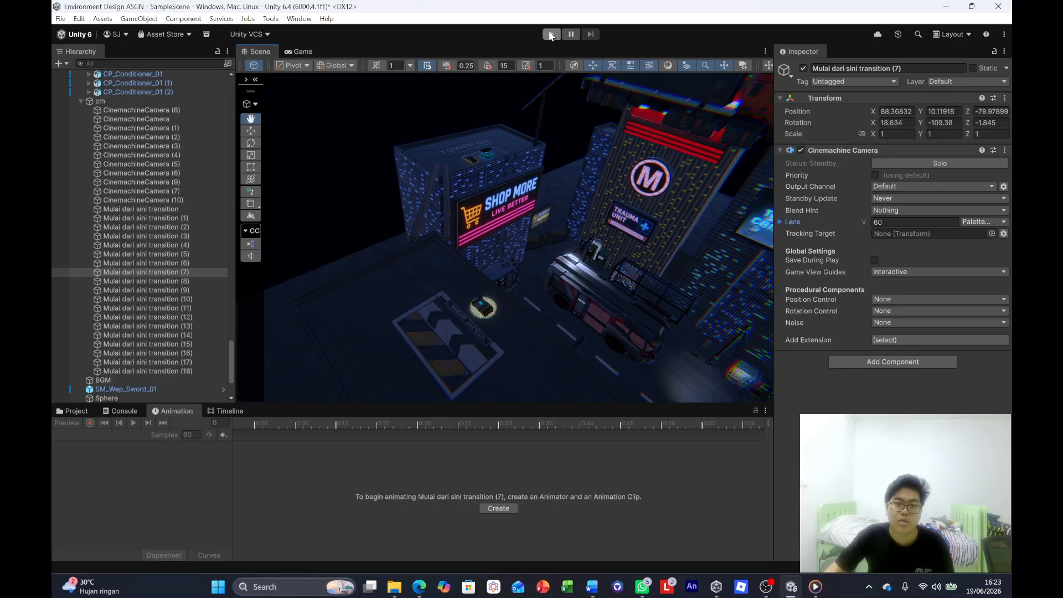
{"action": "right_click_drag", "start_coordinate": [487, 114], "coordinate": [489, 283]}
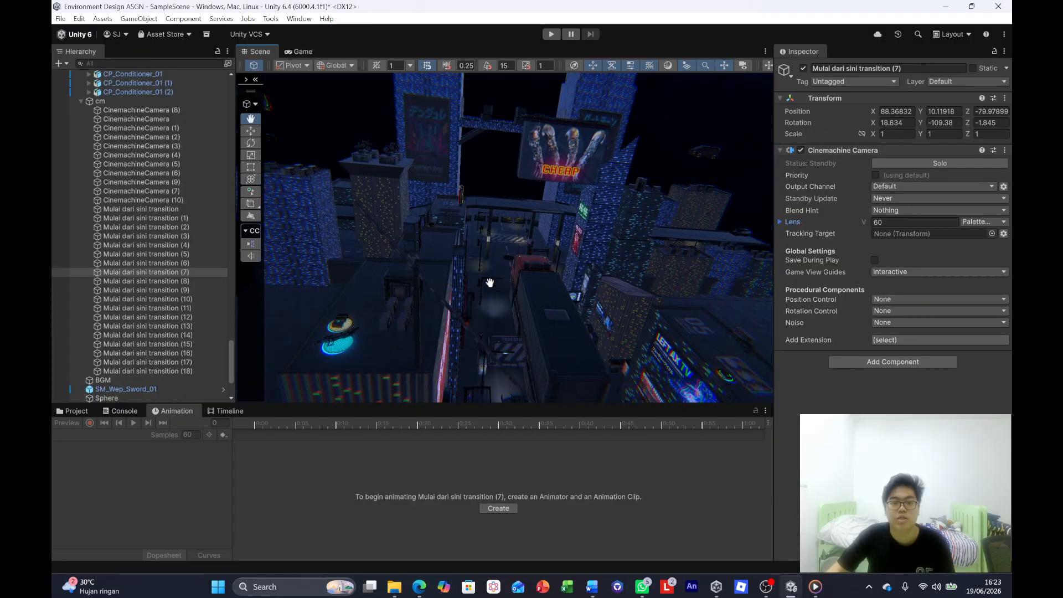
Show the cm object's cmTimeline with its camera clips and set the playhead to 83.7333.
{"action": "left_click", "coordinate": [161, 103]}
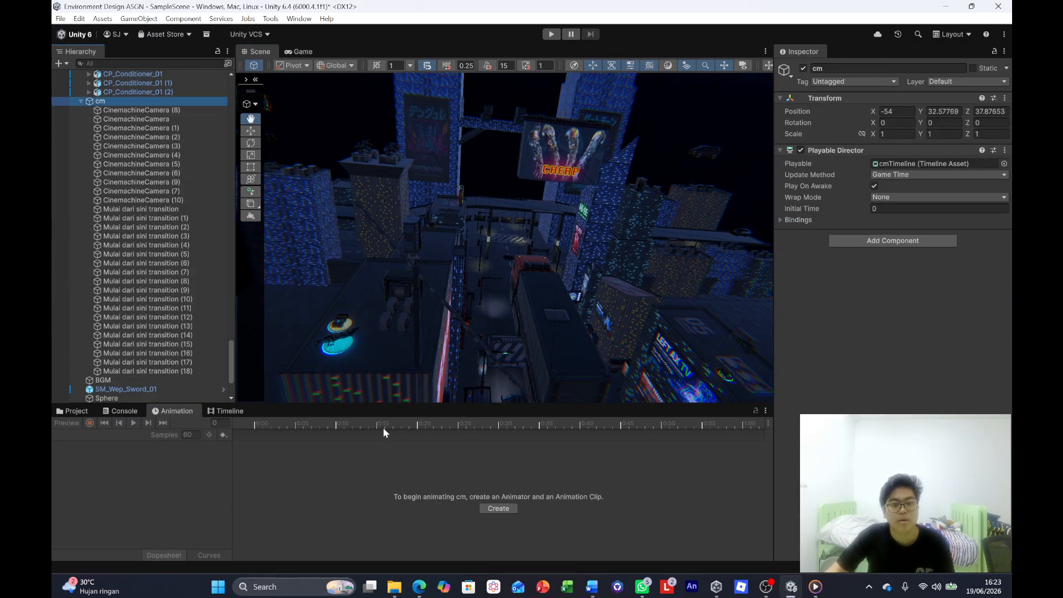
{"action": "left_click", "coordinate": [224, 412]}
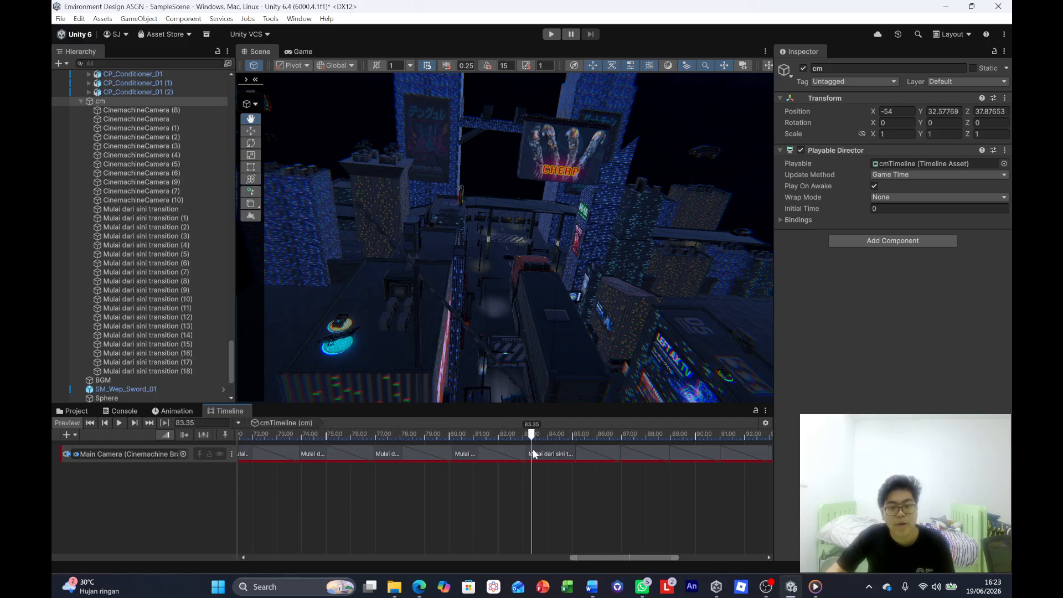
{"action": "right_click_drag", "start_coordinate": [490, 268], "coordinate": [889, 228]}
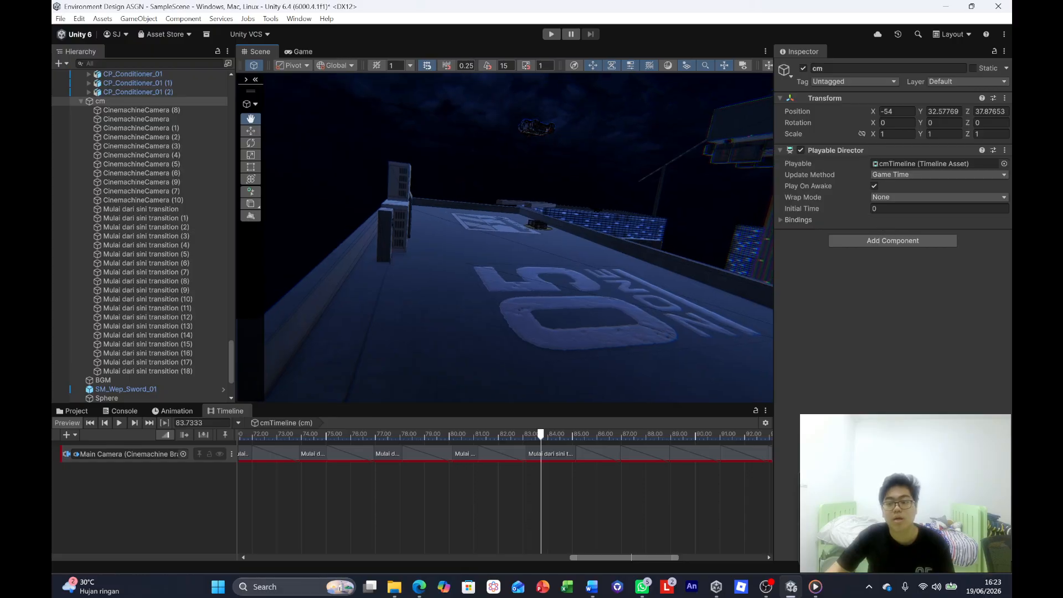
Tour the rooftops, the fire truck and the SHOP MORE, TRAUMA UNIT and CHEAP billboards along the main street.
{"action": "mouse_move", "coordinate": [731, 233]}
{"action": "right_mouse_down"}
{"action": "mouse_move", "coordinate": [700, 204]}
{"action": "mouse_move", "coordinate": [695, 232]}
{"action": "mouse_move", "coordinate": [715, 229]}
{"action": "mouse_move", "coordinate": [719, 244]}
{"action": "right_mouse_up"}
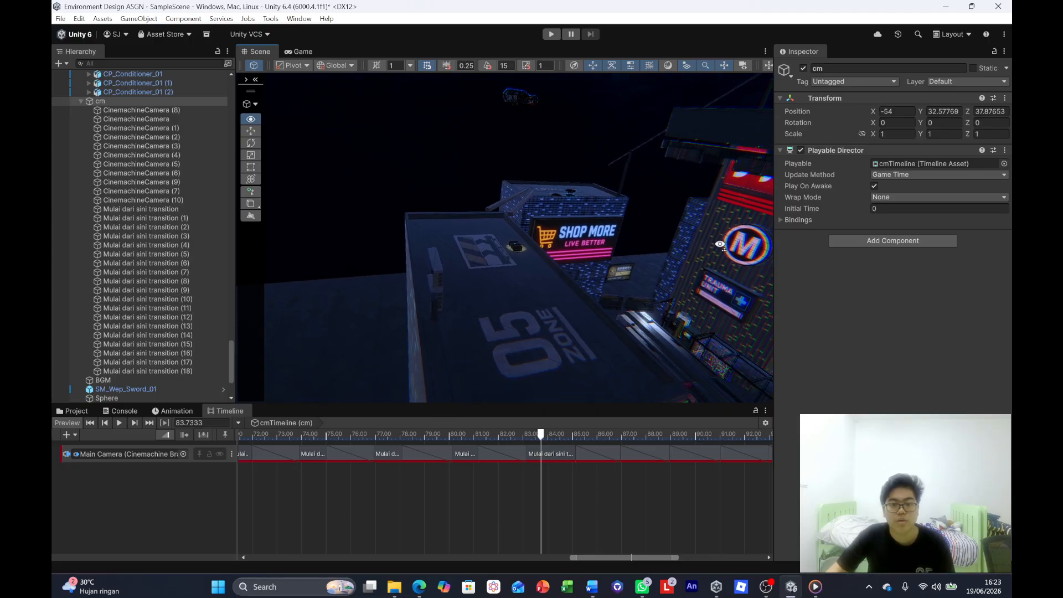
{"action": "right_click_drag", "start_coordinate": [578, 161], "coordinate": [965, 118]}
{"action": "right_click_drag", "start_coordinate": [539, 184], "coordinate": [175, 221]}
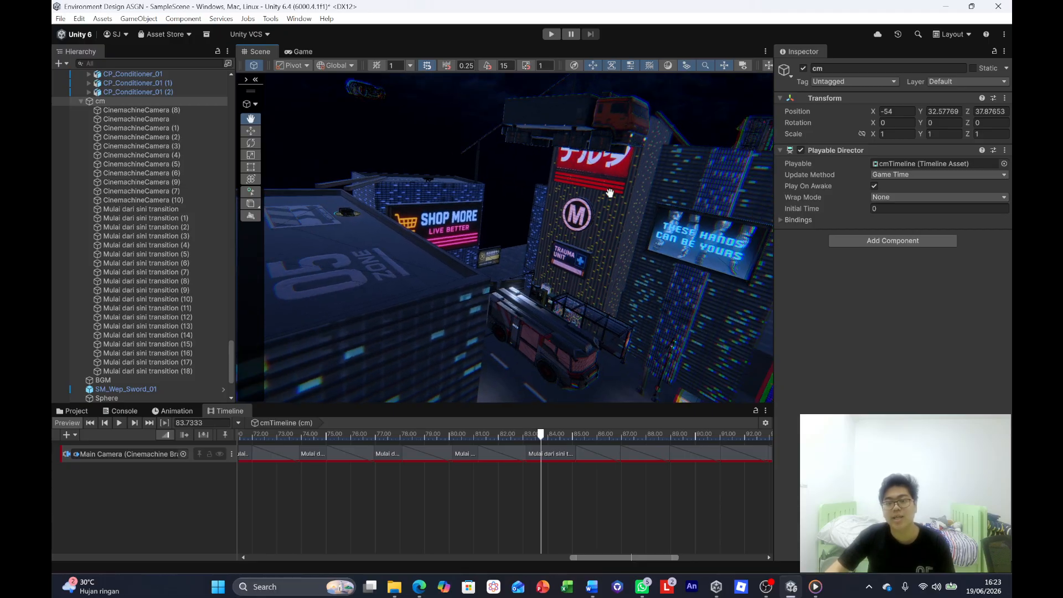
{"action": "right_click_drag", "start_coordinate": [477, 141], "coordinate": [899, 140]}
{"action": "right_click_drag", "start_coordinate": [543, 225], "coordinate": [467, 180]}
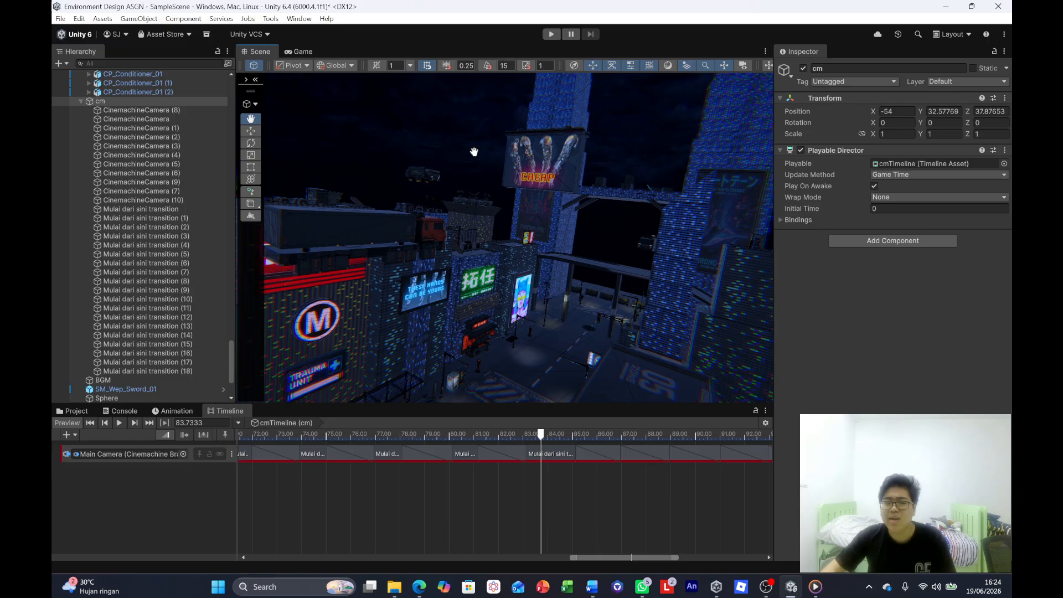
{"action": "right_click_drag", "start_coordinate": [474, 151], "coordinate": [565, 153]}
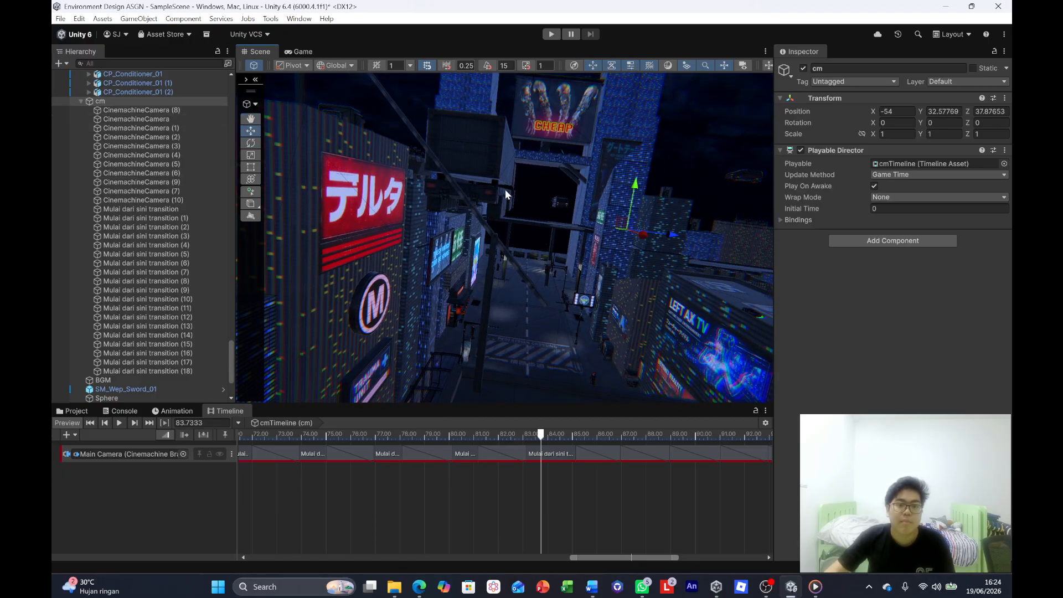
{"action": "right_click_drag", "start_coordinate": [542, 198], "coordinate": [475, 229]}
{"action": "left_click", "coordinate": [499, 171]}
{"action": "right_click_drag", "start_coordinate": [499, 172], "coordinate": [532, 158]}
Switch to Microsoft Edge, view the reference image for zipline in cod mobile, and return to Unity.
{"action": "left_click", "coordinate": [419, 594]}
{"action": "left_click", "coordinate": [410, 12]}
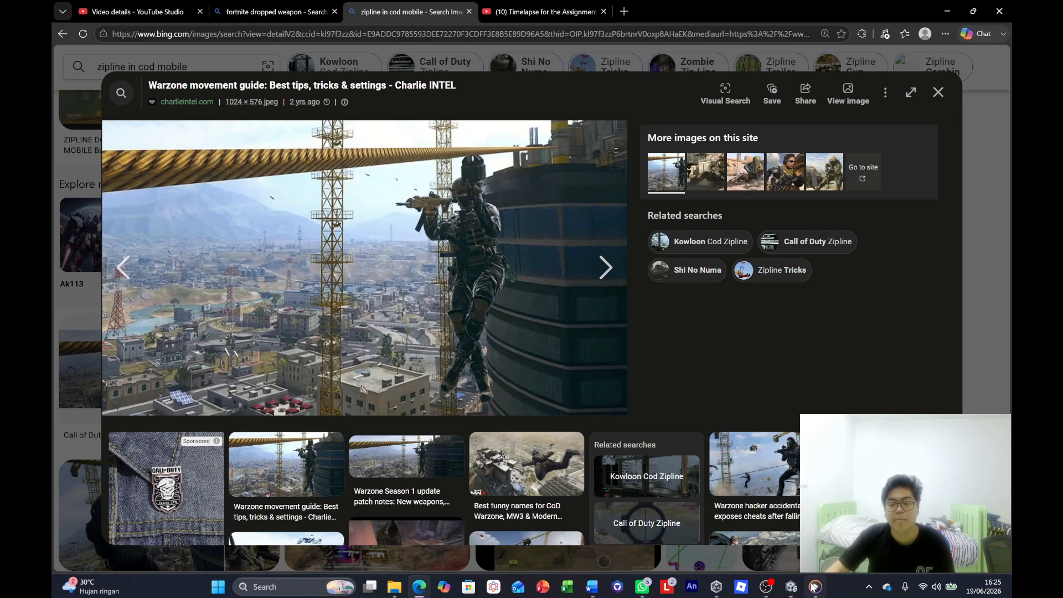
{"action": "left_click", "coordinate": [795, 592]}
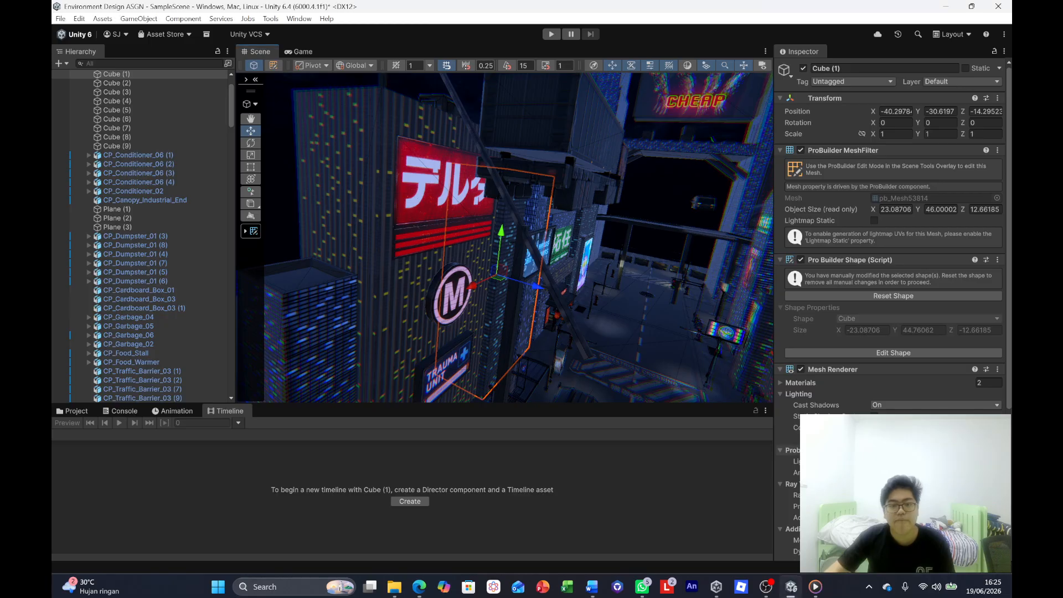
Select the glowing disc under the rooftop rifle, Sphere (1), and examine it beside the neighbouring pickup.
{"action": "right_click_drag", "start_coordinate": [552, 196], "coordinate": [272, 233]}
{"action": "left_click", "coordinate": [406, 164]}
{"action": "left_click", "coordinate": [473, 290]}
{"action": "left_click", "coordinate": [491, 260]}
{"action": "left_click", "coordinate": [520, 238]}
{"action": "left_click", "coordinate": [493, 269]}
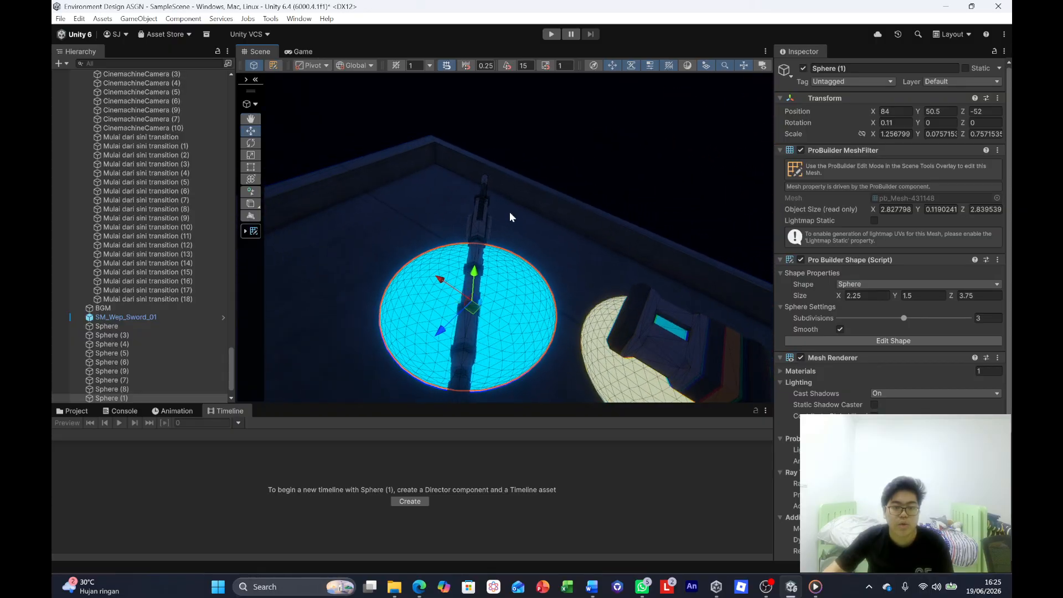
{"action": "right_click_drag", "start_coordinate": [509, 212], "coordinate": [500, 157]}
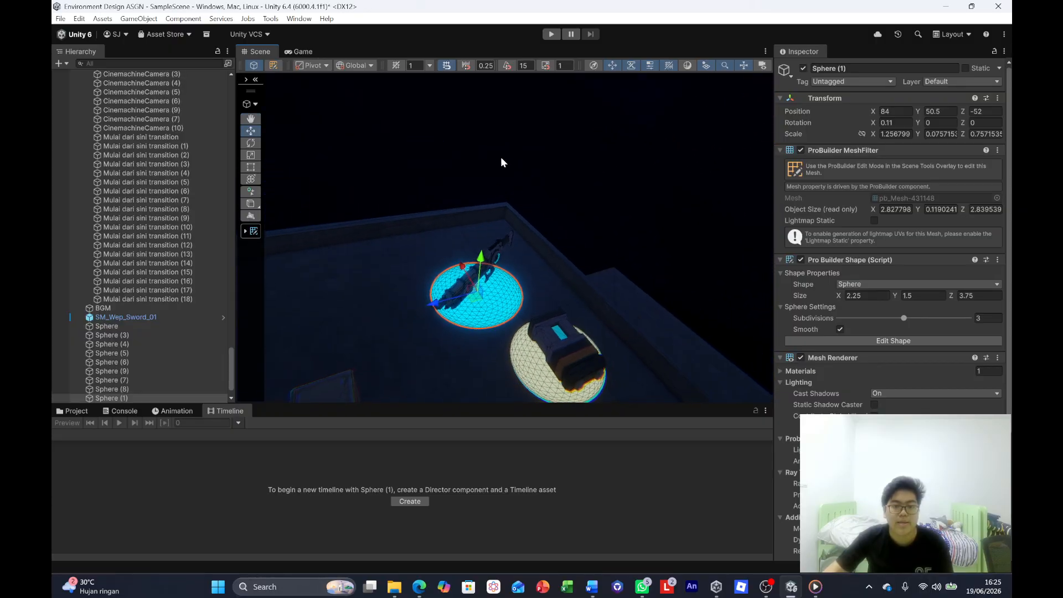
Switch to Microsoft Edge, view the loot-drop image in the fortnite dropped weapon results, and return to Unity.
{"action": "left_click", "coordinate": [442, 582]}
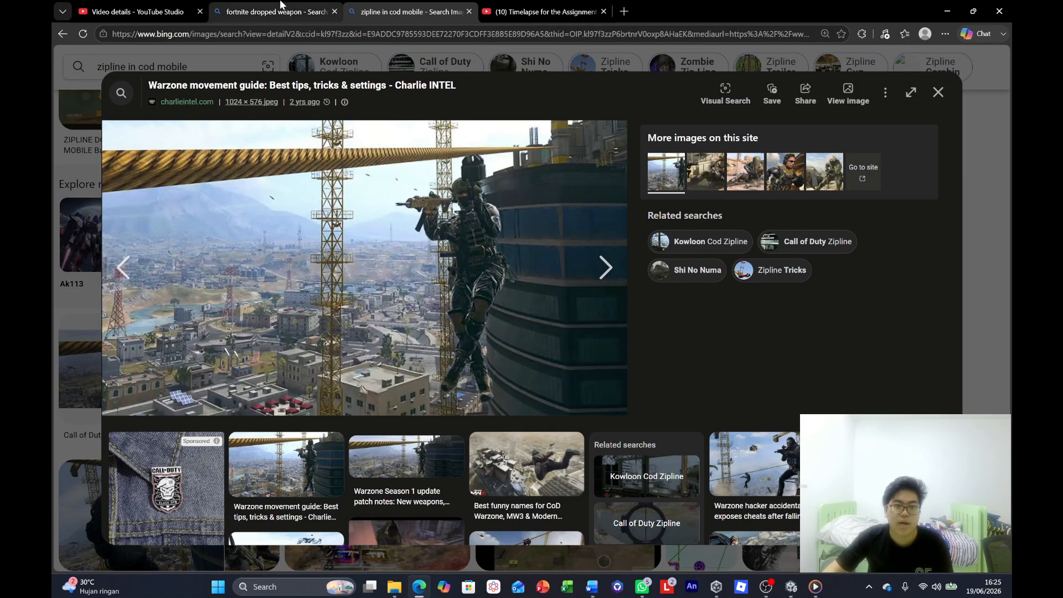
{"action": "left_click", "coordinate": [278, 6]}
{"action": "left_click", "coordinate": [938, 92]}
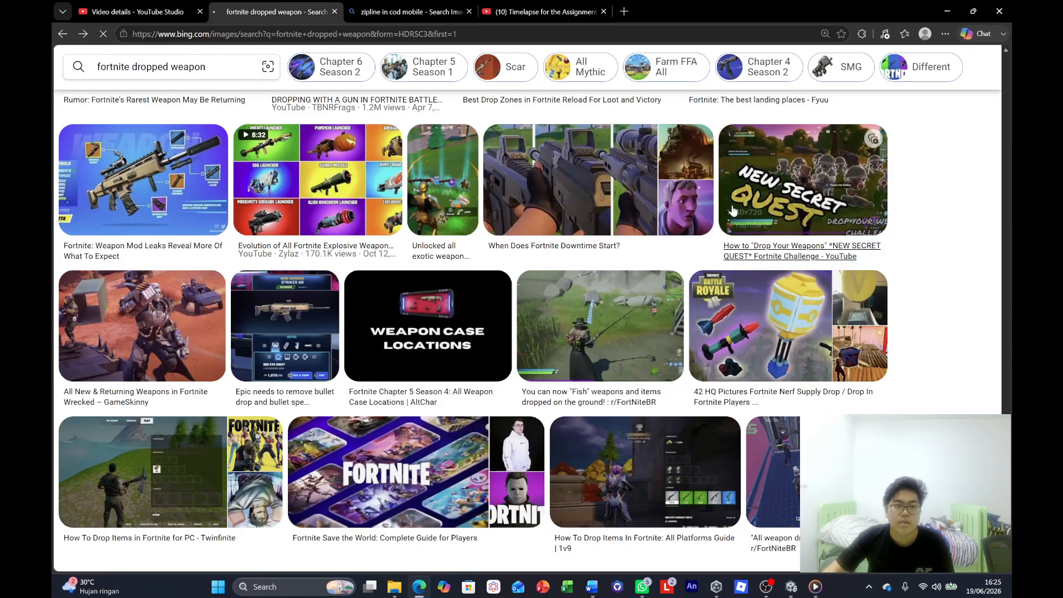
{"action": "scroll", "coordinate": [459, 258], "scroll_direction": "down", "scroll_amount": 10}
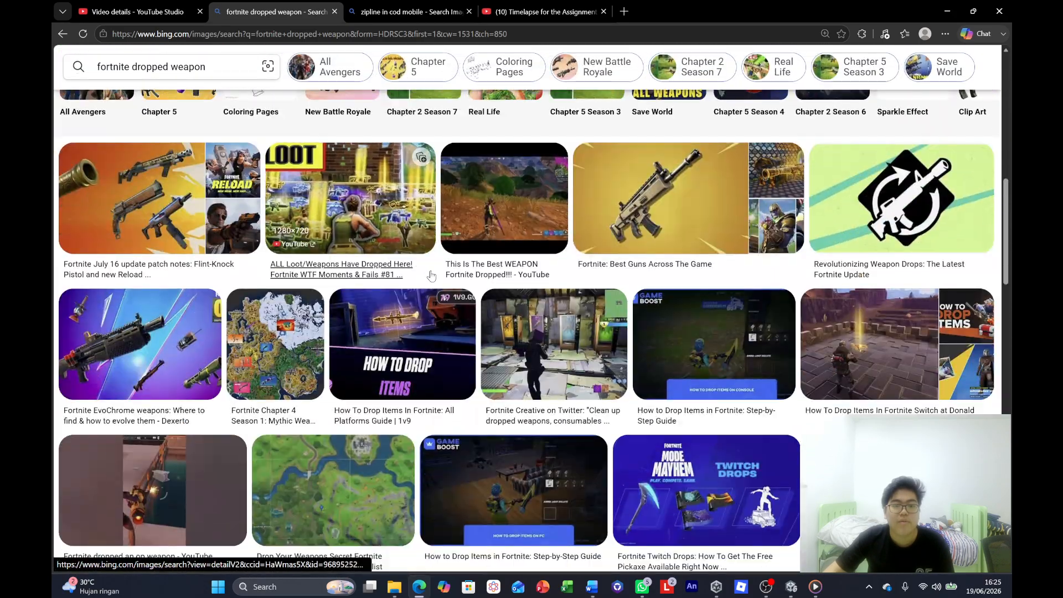
{"action": "left_click", "coordinate": [431, 277]}
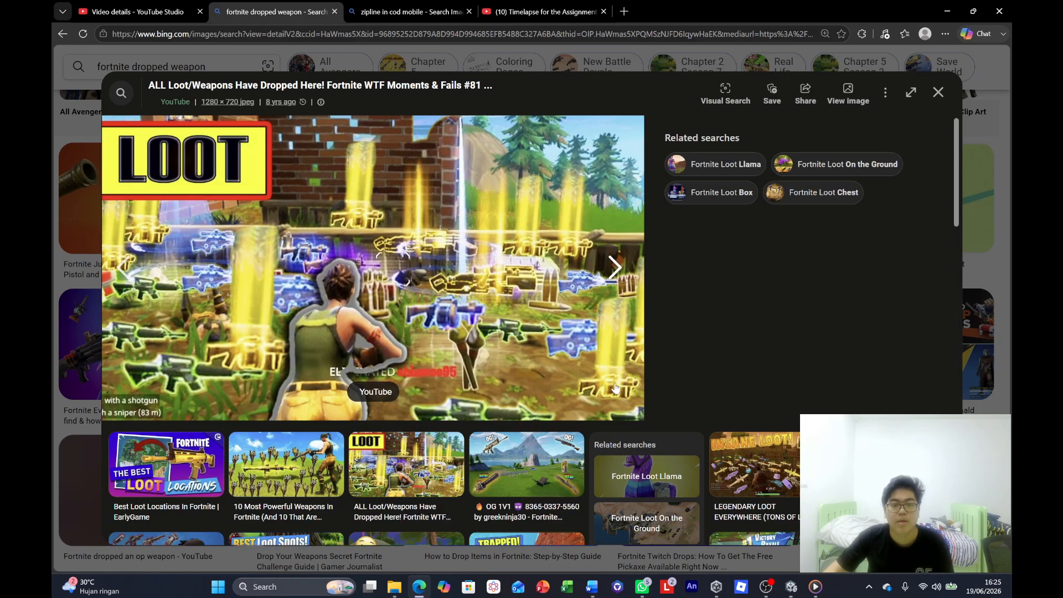
{"action": "left_click", "coordinate": [938, 92]}
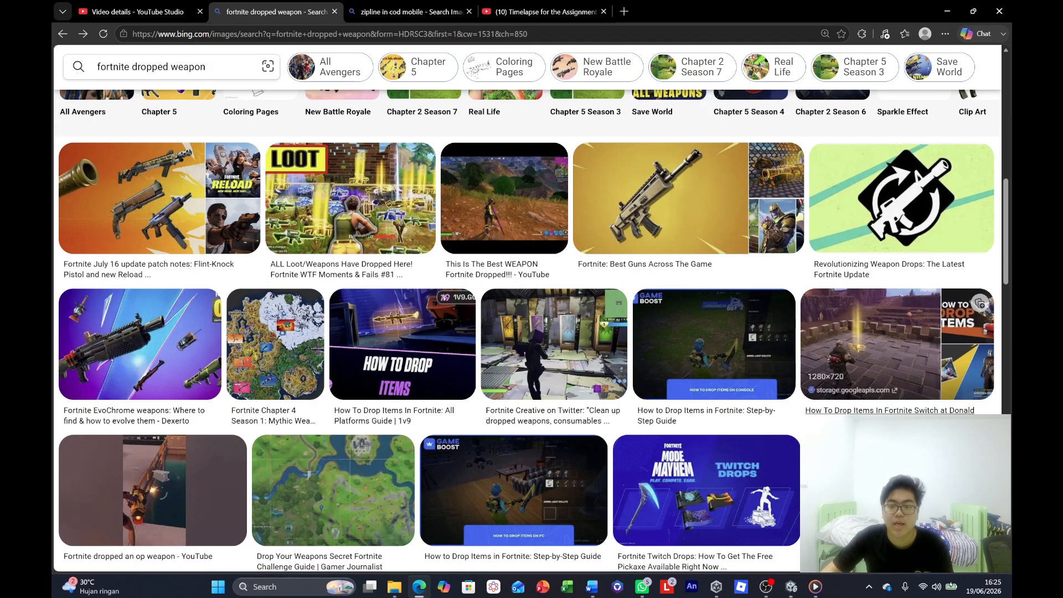
{"action": "left_click", "coordinate": [791, 593]}
Examine the rifle and neighbouring pickup on their glowing rooftop discs, ending with a view down the main street.
{"action": "left_click_drag", "start_coordinate": [603, 332], "coordinate": [907, 210], "text": "alt"}
{"action": "left_click", "coordinate": [558, 175]}
{"action": "right_click_drag", "start_coordinate": [558, 176], "coordinate": [651, 199]}
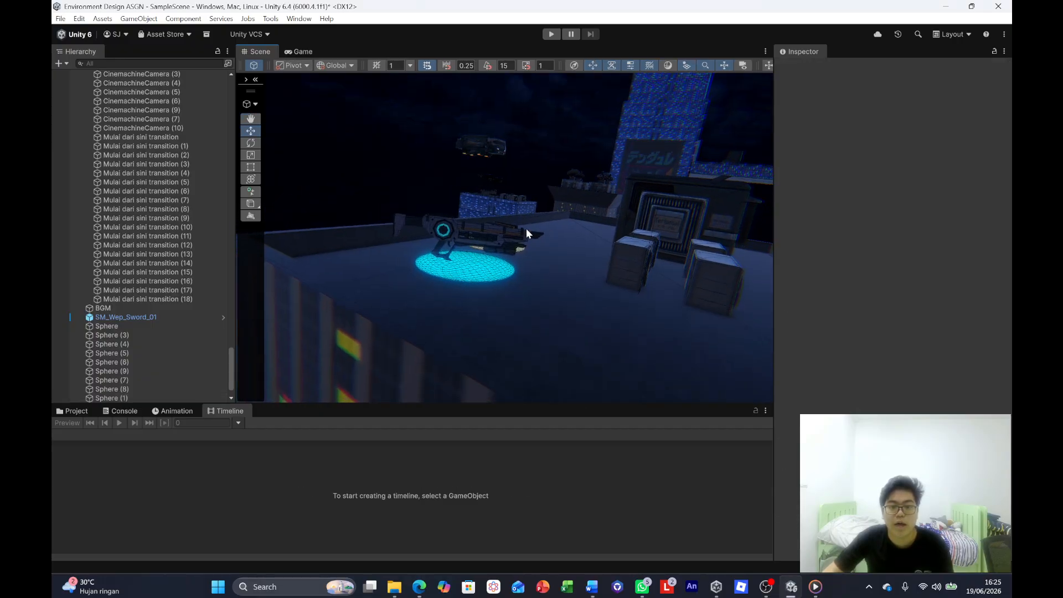
{"action": "right_click_drag", "start_coordinate": [358, 172], "coordinate": [367, 184]}
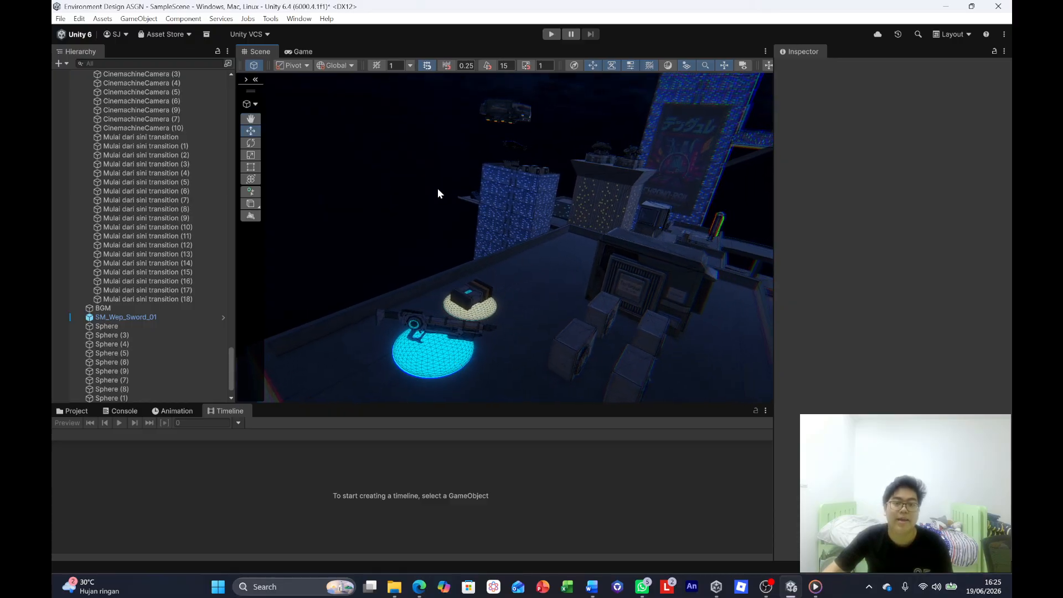
{"action": "right_click_drag", "start_coordinate": [437, 193], "coordinate": [418, 162]}
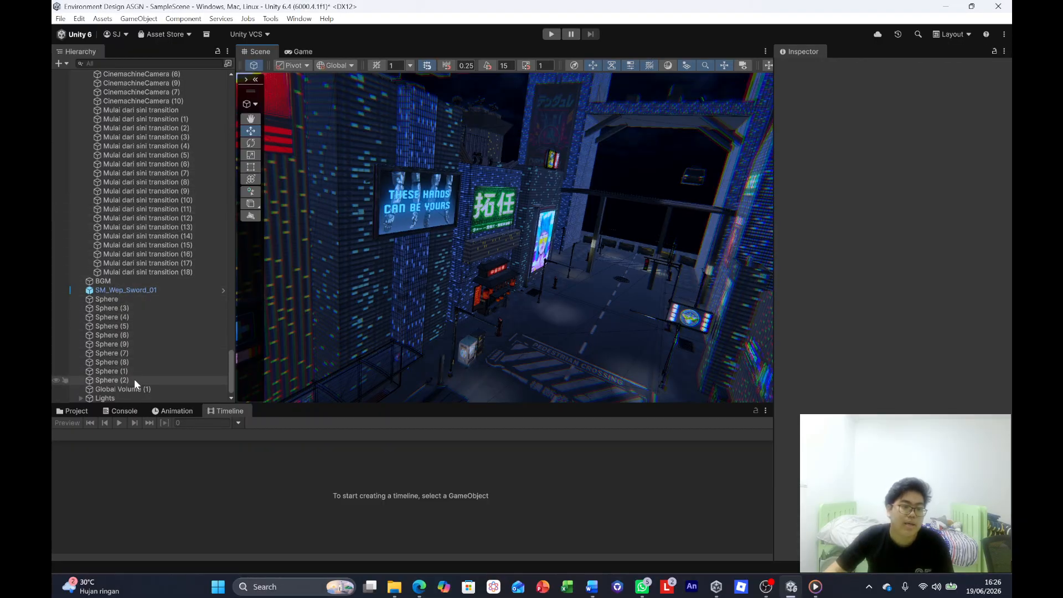
Select Global Volume (1), review its Bloom and Color Adjustments overrides, and select the glowing SHOP MORE signboard as an example.
{"action": "left_click", "coordinate": [136, 389]}
{"action": "right_click_drag", "start_coordinate": [575, 187], "coordinate": [763, 236]}
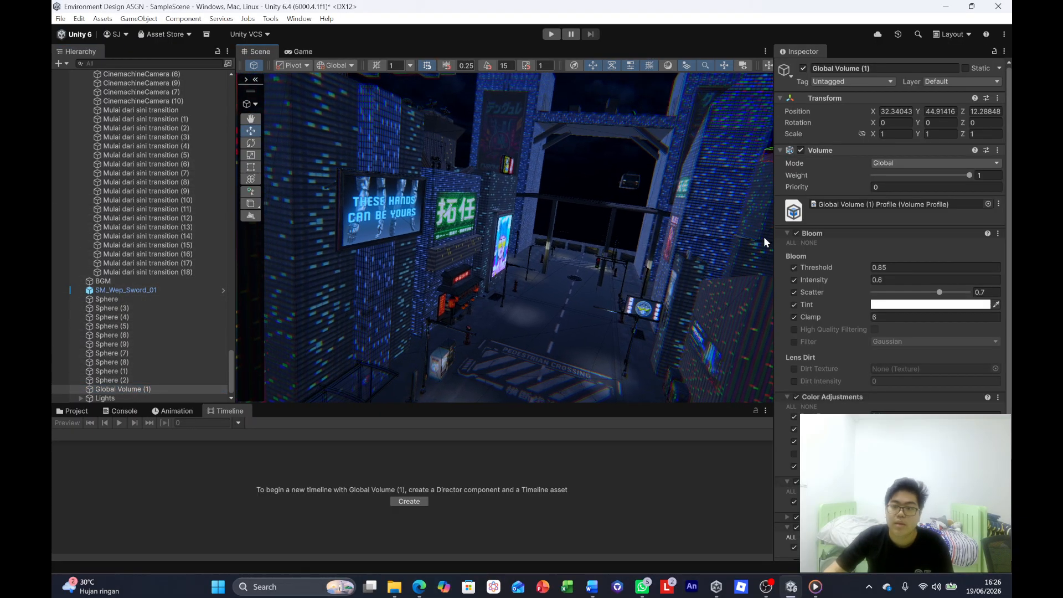
{"action": "scroll", "coordinate": [816, 257], "scroll_direction": "down", "scroll_amount": 3}
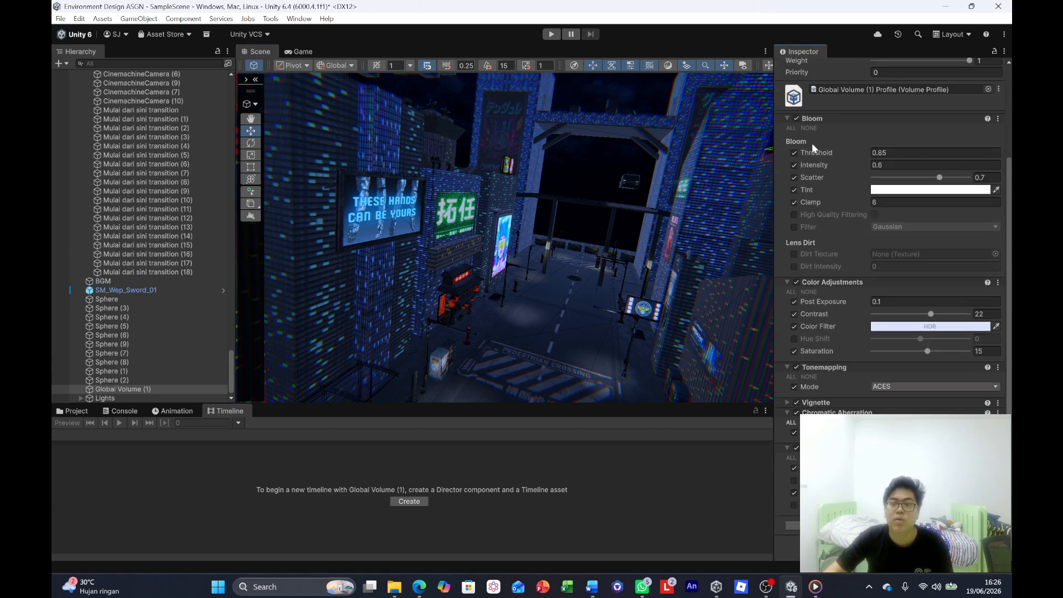
{"action": "right_click_drag", "start_coordinate": [610, 134], "coordinate": [175, 131]}
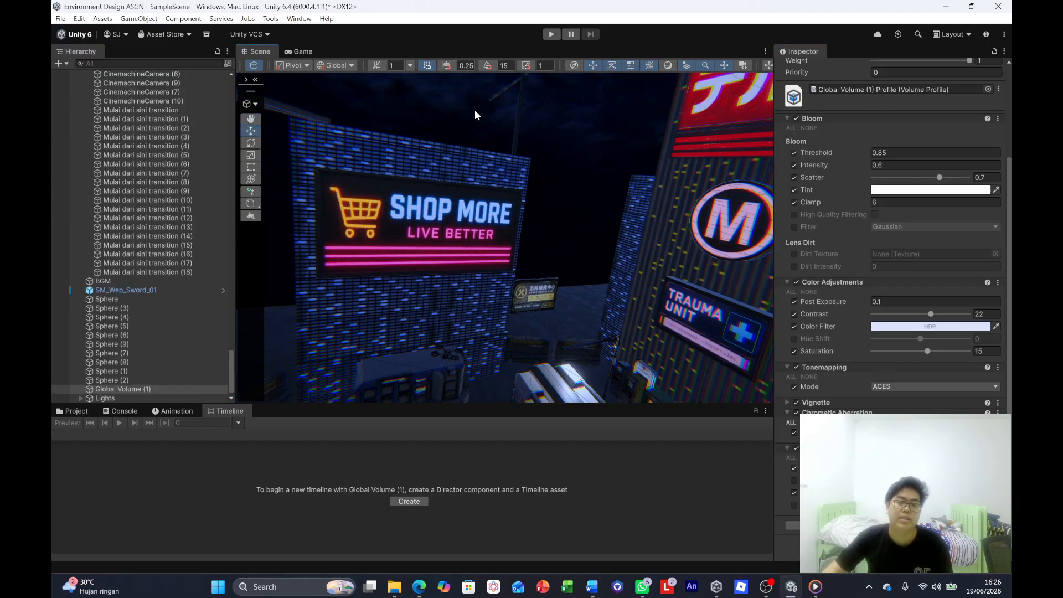
{"action": "right_click_drag", "start_coordinate": [475, 114], "coordinate": [440, 108]}
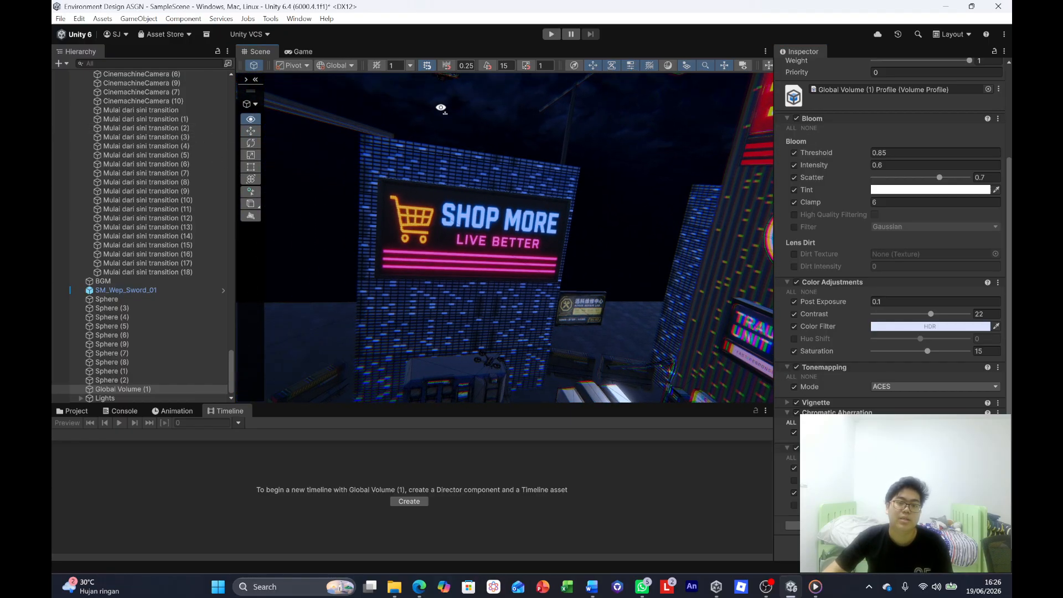
{"action": "left_click", "coordinate": [471, 226]}
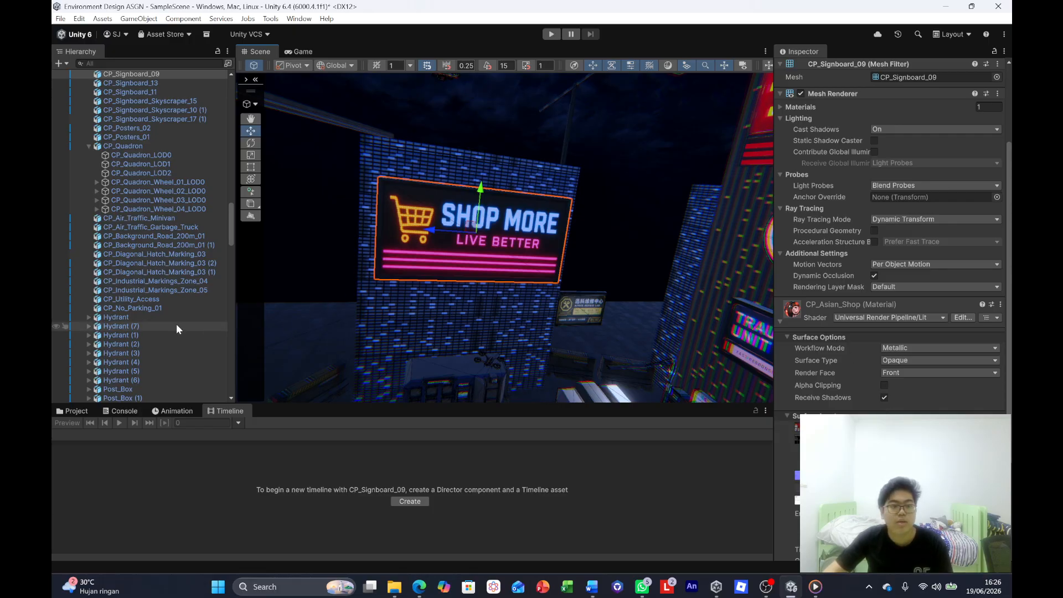
Reselect Global Volume (1), edit the Bloom intensity, and collapse the Bloom override.
{"action": "scroll", "coordinate": [186, 304], "scroll_direction": "down", "scroll_amount": 6}
{"action": "scroll", "coordinate": [188, 299], "scroll_direction": "down", "scroll_amount": 15}
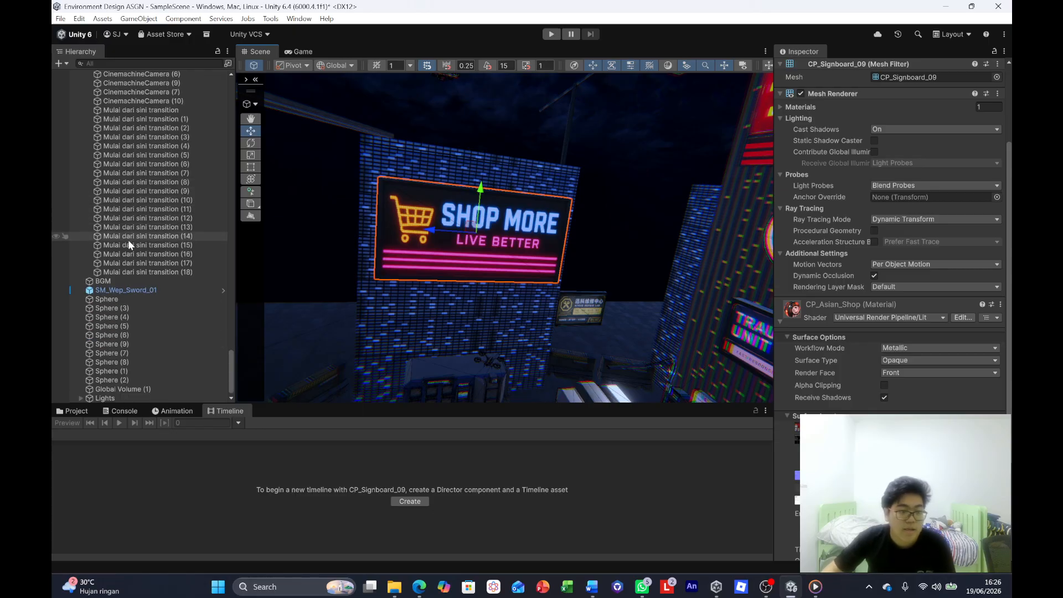
{"action": "scroll", "coordinate": [128, 240], "scroll_direction": "down", "scroll_amount": 2}
{"action": "left_click", "coordinate": [122, 390]}
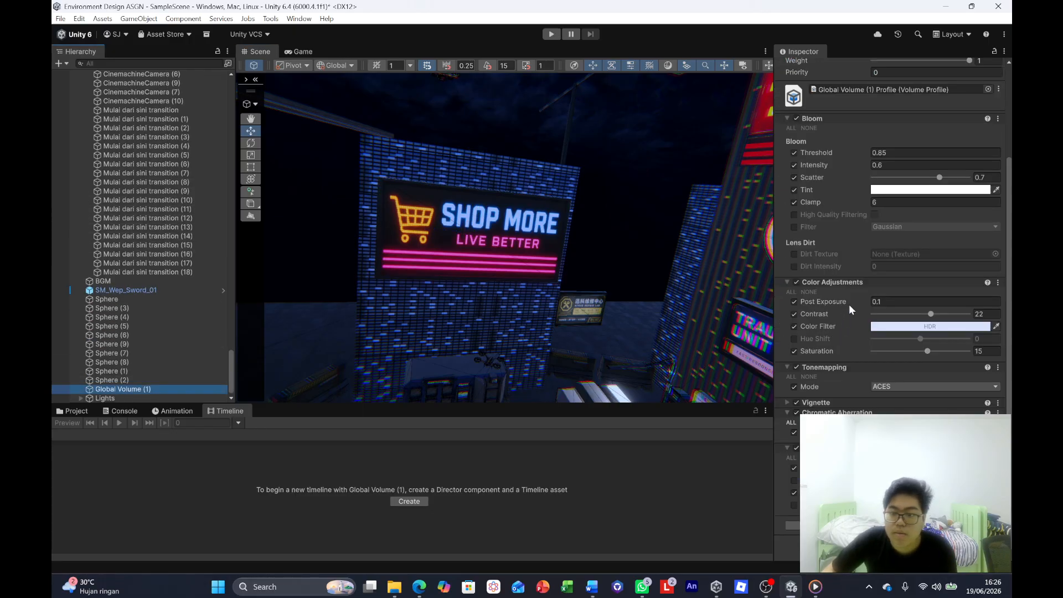
{"action": "scroll", "coordinate": [846, 231], "scroll_direction": "up", "scroll_amount": 2}
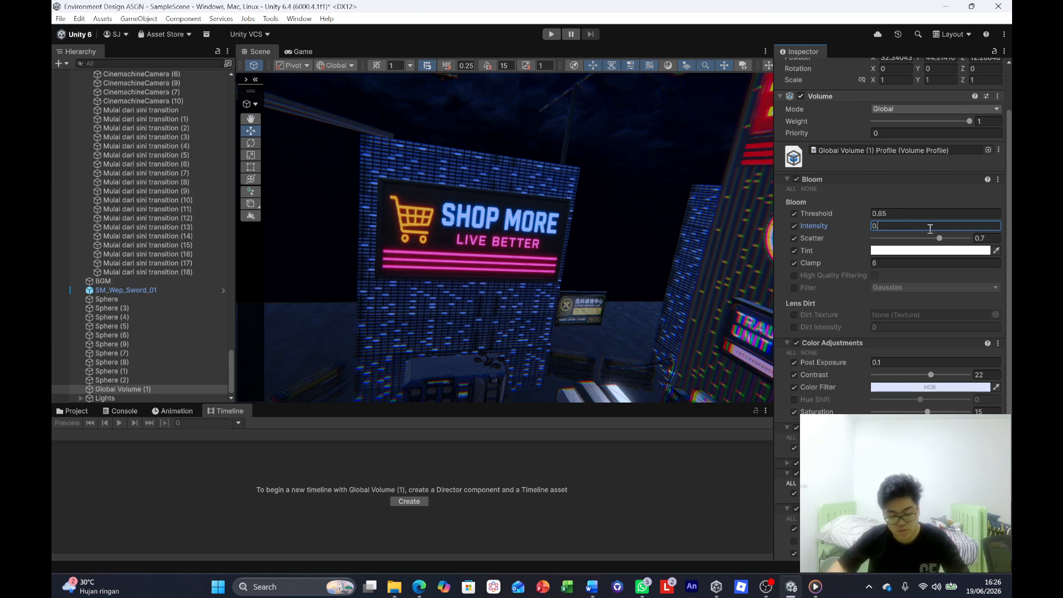
{"action": "left_click", "coordinate": [884, 182]}
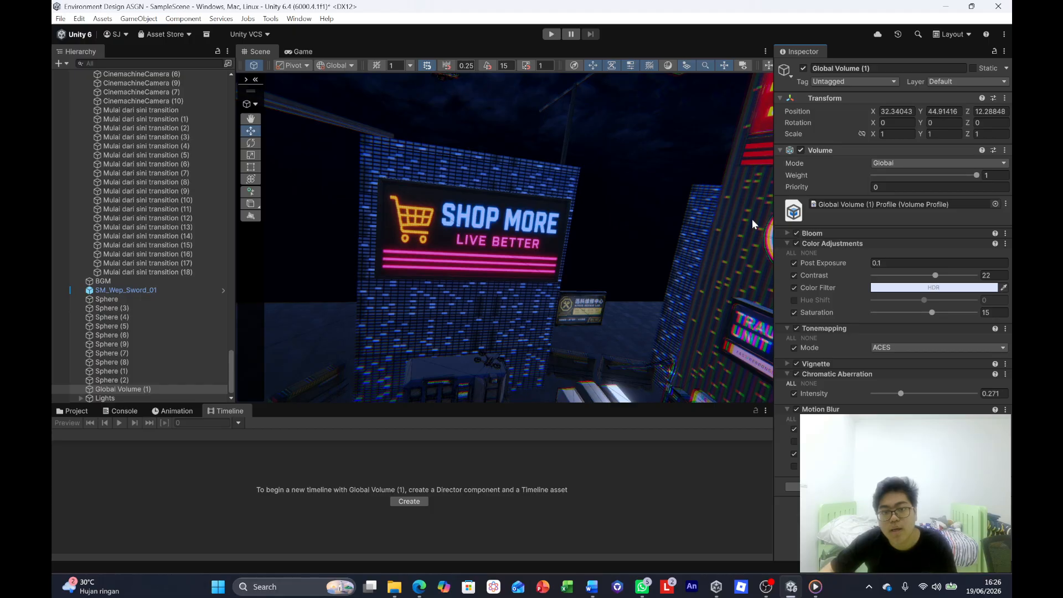
Examine the Color Adjustments look on the SHOP MORE and TRAUMA UNIT billboards, the hovering truck and the main street.
{"action": "right_click_drag", "start_coordinate": [586, 135], "coordinate": [696, 230]}
{"action": "key", "text": "w"}
{"action": "key", "text": "s"}
{"action": "key", "text": "w"}
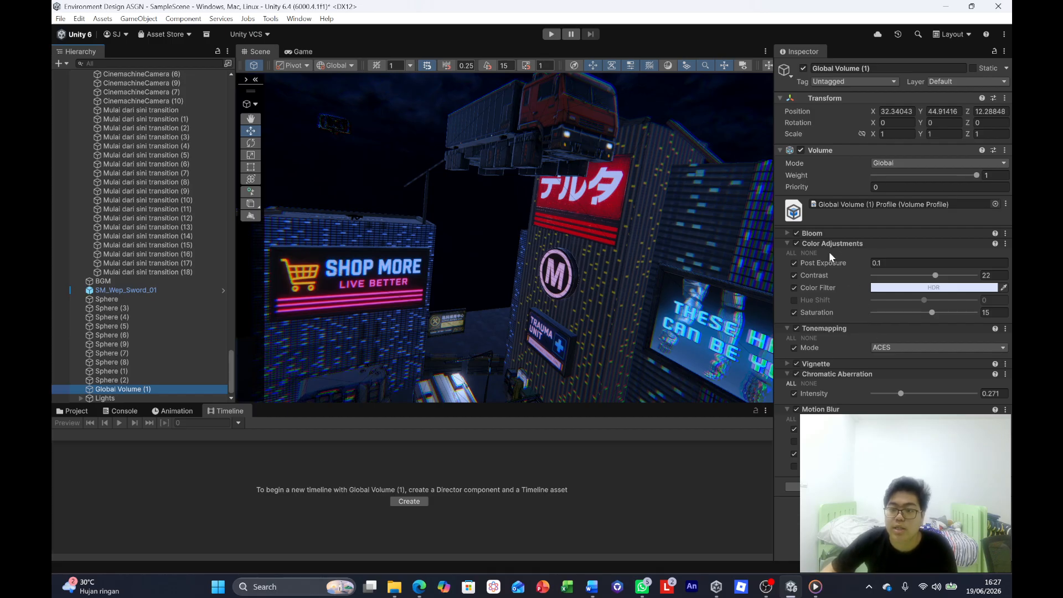
{"action": "right_click_drag", "start_coordinate": [621, 235], "coordinate": [922, 251]}
{"action": "key", "text": "s"}
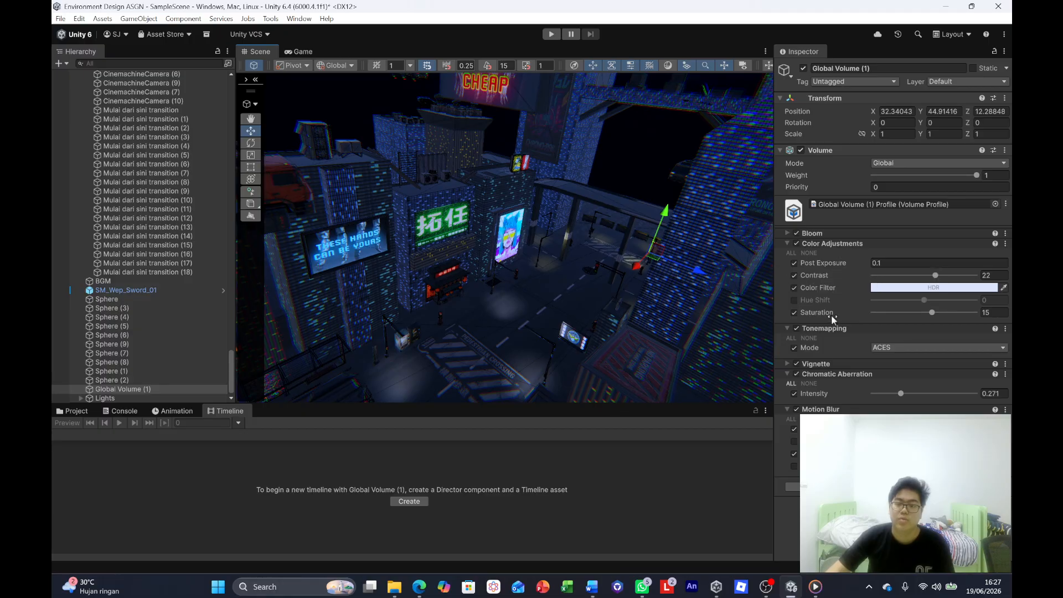
Examine the ACES tonemapping look across the M tower, the THESE HANDS CAN BE YOURS billboard and the green sign.
{"action": "right_click_drag", "start_coordinate": [736, 322], "coordinate": [658, 335]}
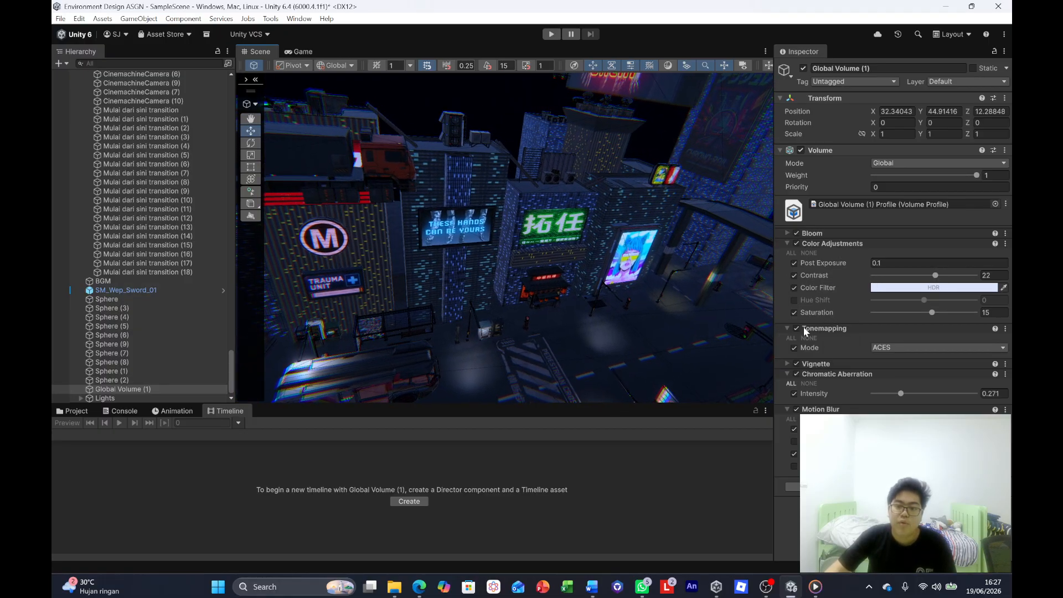
{"action": "right_click_drag", "start_coordinate": [695, 301], "coordinate": [587, 292]}
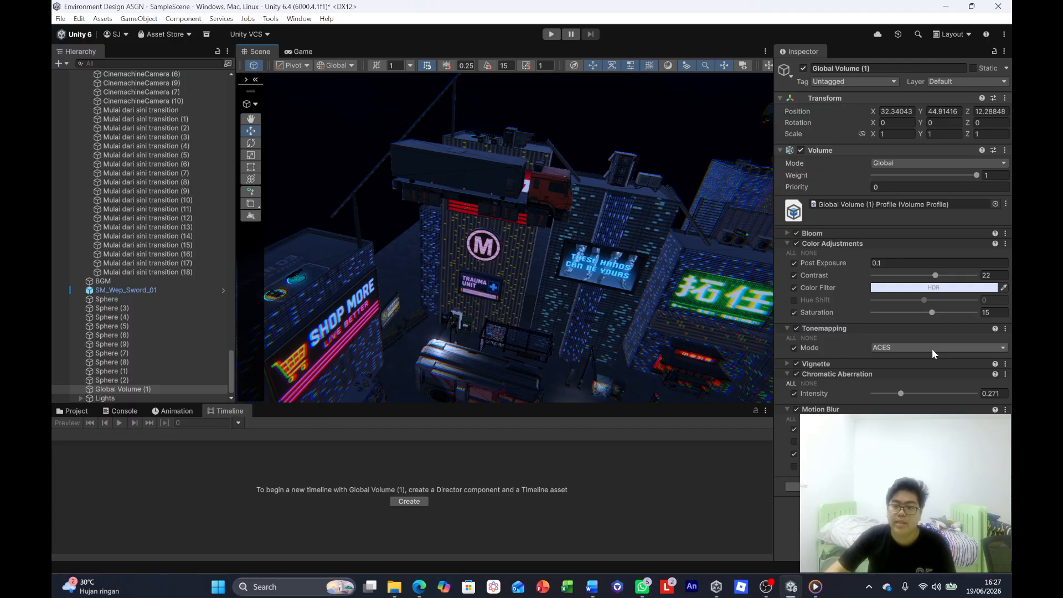
{"action": "right_click_drag", "start_coordinate": [596, 201], "coordinate": [781, 215]}
{"action": "key", "text": "w"}
{"action": "key", "text": "s"}
{"action": "right_click_drag", "start_coordinate": [665, 254], "coordinate": [622, 209]}
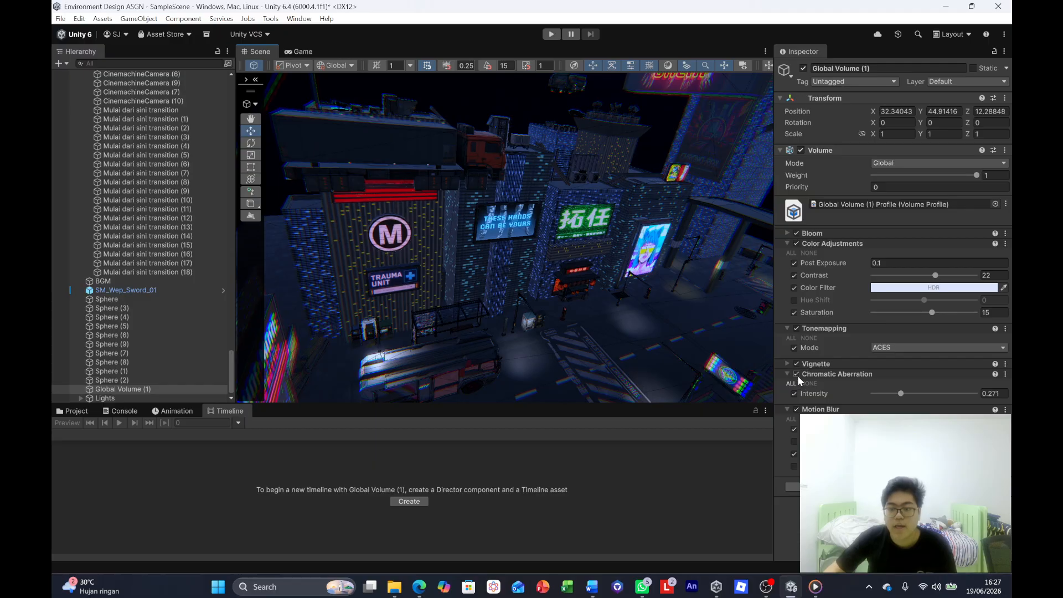
Set the Chromatic Aberration intensity of Global Volume (1) to 0.171 and check it on the street signs.
{"action": "right_click_drag", "start_coordinate": [621, 319], "coordinate": [737, 352]}
{"action": "key", "text": "w"}
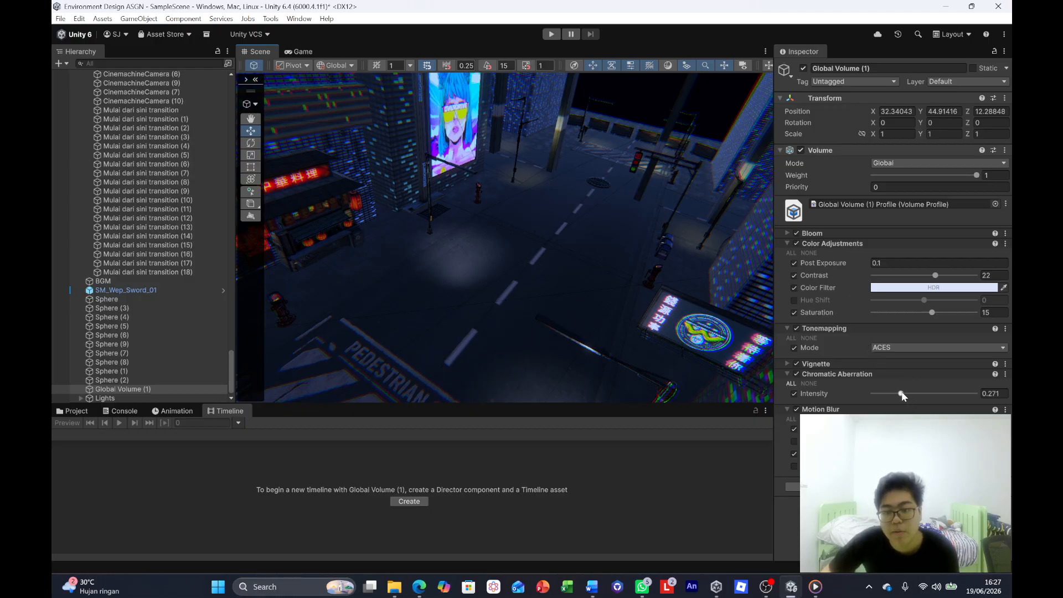
{"action": "right_click_drag", "start_coordinate": [901, 395], "coordinate": [675, 361]}
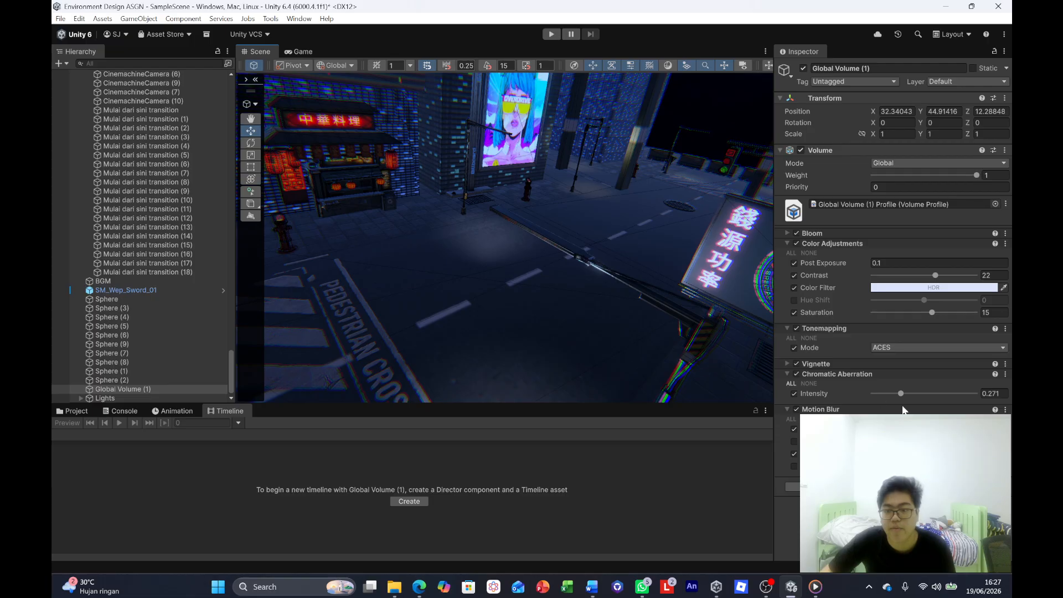
{"action": "left_click_drag", "start_coordinate": [873, 397], "coordinate": [895, 399]}
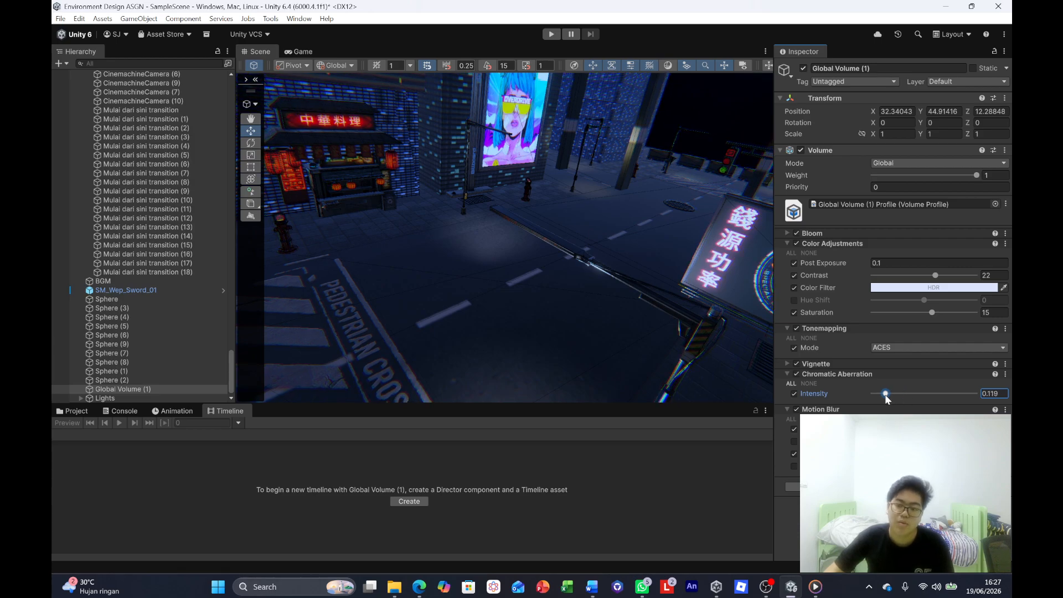
{"action": "right_click_drag", "start_coordinate": [705, 118], "coordinate": [767, 77]}
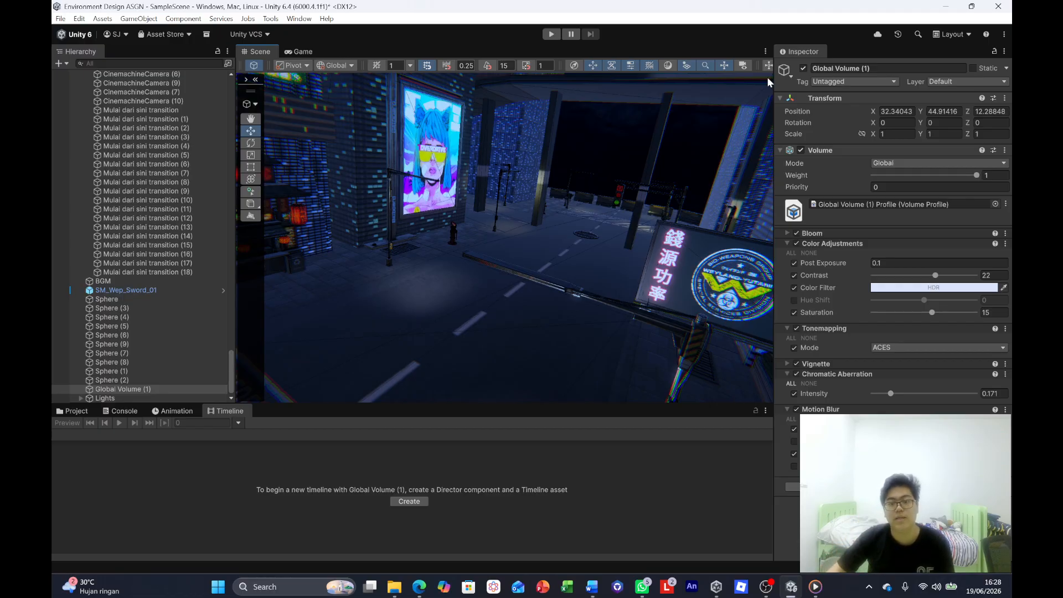
Fly from the pedestrian crossing past the skyline to the ZONE 05 rooftop to examine the Camera Only motion blur.
{"action": "right_click_drag", "start_coordinate": [610, 148], "coordinate": [658, 155]}
{"action": "key", "text": "s"}
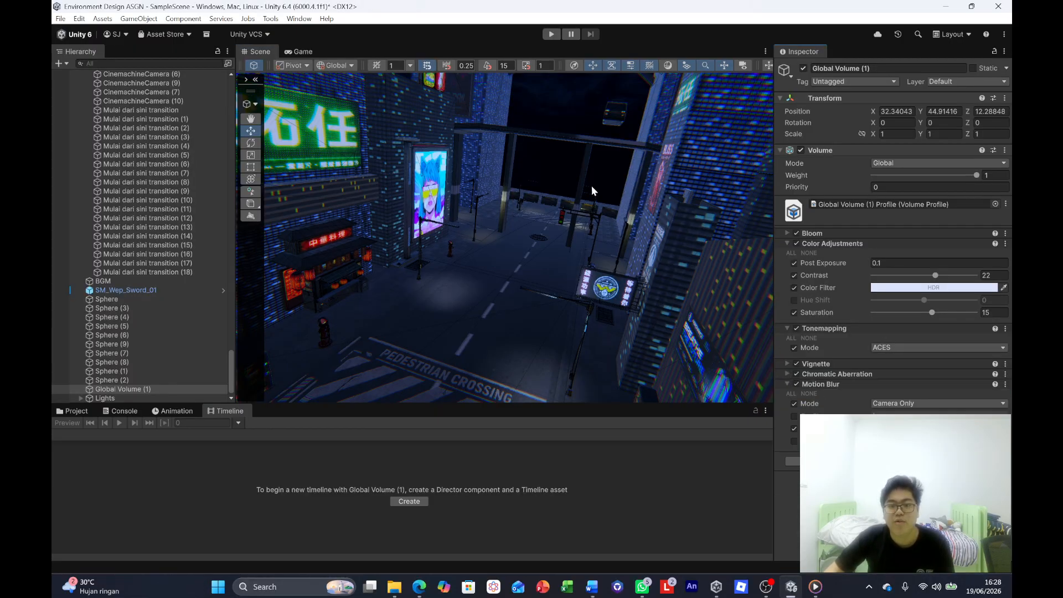
{"action": "key", "text": "s"}
{"action": "right_click_drag", "start_coordinate": [591, 187], "coordinate": [589, 197]}
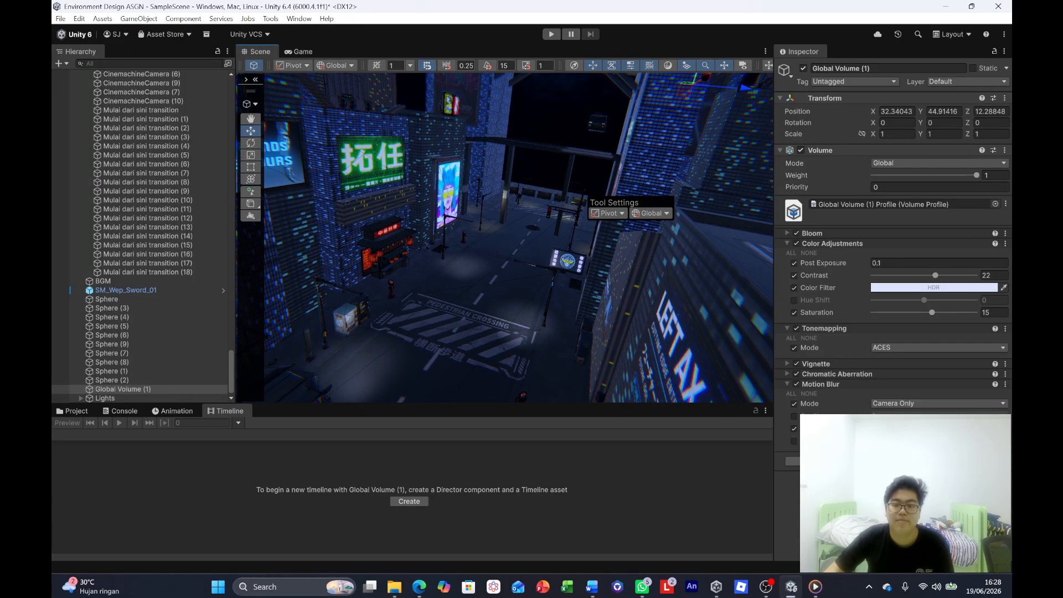
{"action": "right_click_drag", "start_coordinate": [571, 106], "coordinate": [659, 107]}
{"action": "key", "text": "s"}
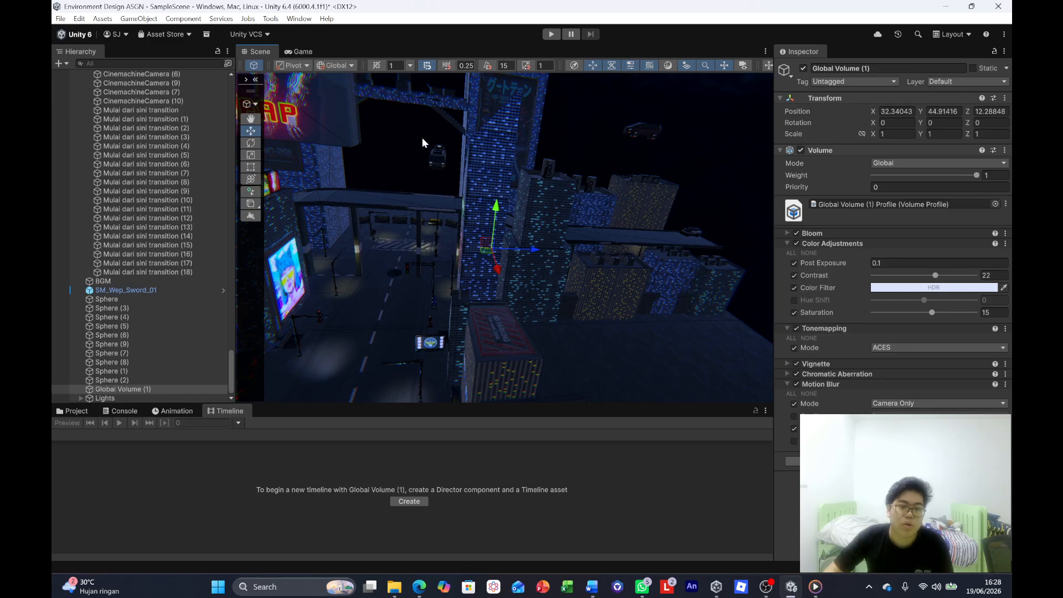
{"action": "key", "text": "s"}
{"action": "right_click_drag", "start_coordinate": [422, 138], "coordinate": [818, 103]}
{"action": "key", "text": "w"}
{"action": "key", "text": "s"}
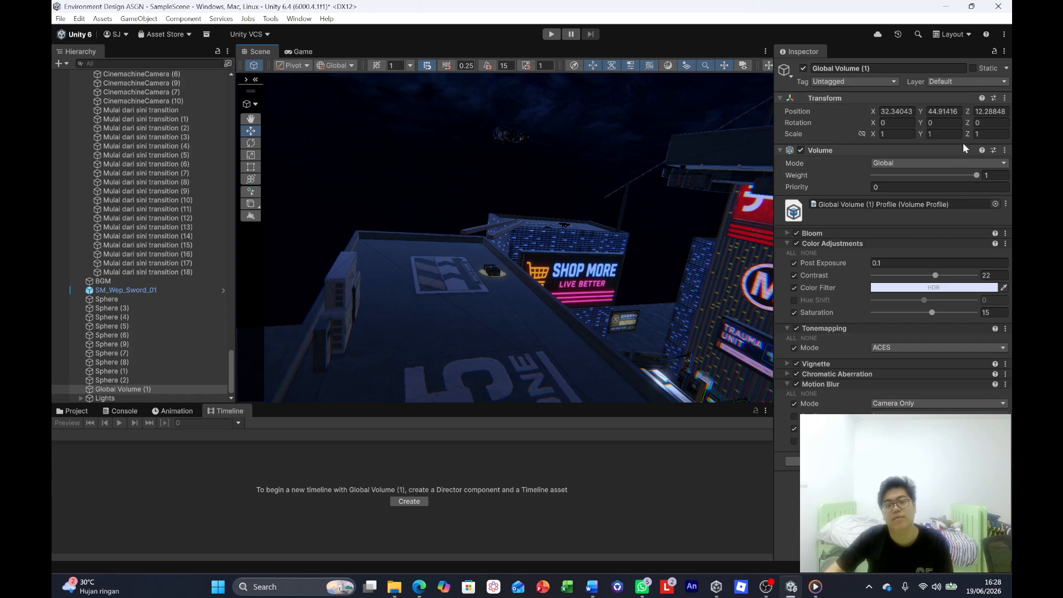
Tour the ZONE 05 rooftop, the pickups on glowing discs, and the roof above the green 拓任 sign.
{"action": "right_click_drag", "start_coordinate": [654, 160], "coordinate": [775, 191]}
{"action": "key", "text": "a"}
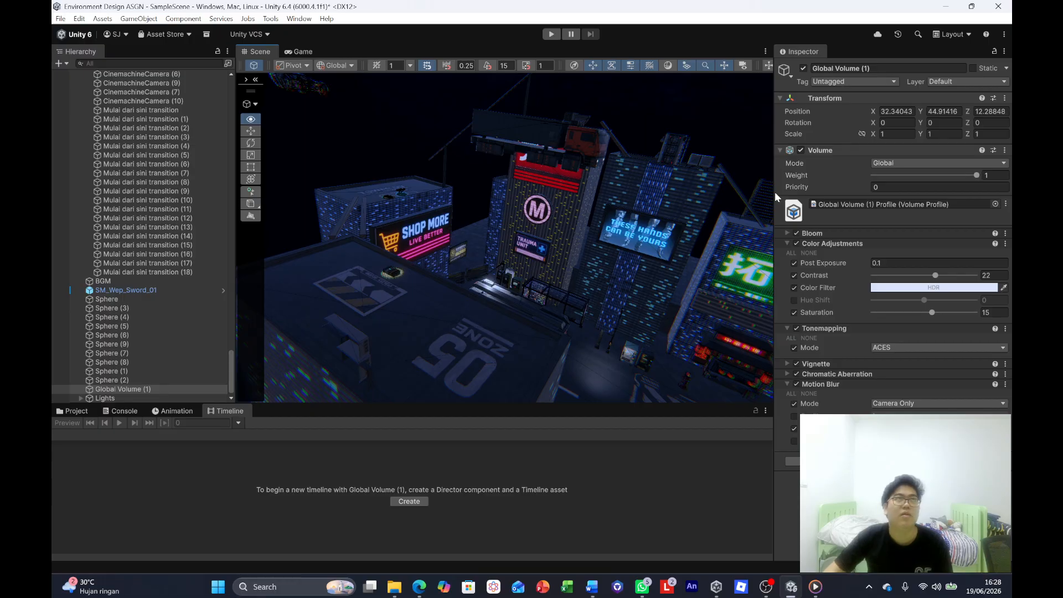
{"action": "right_click_drag", "start_coordinate": [700, 154], "coordinate": [551, 215]}
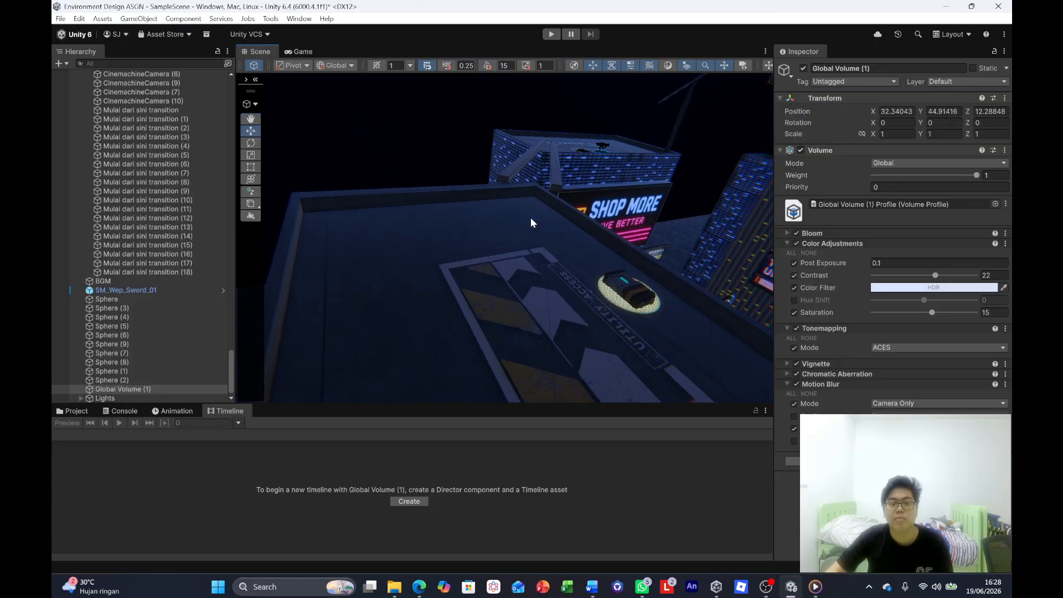
{"action": "mouse_move", "coordinate": [452, 248]}
{"action": "right_mouse_down"}
{"action": "mouse_move", "coordinate": [616, 181]}
{"action": "mouse_move", "coordinate": [636, 159]}
{"action": "mouse_move", "coordinate": [471, 251]}
{"action": "right_mouse_up"}
{"action": "right_click_drag", "start_coordinate": [496, 205], "coordinate": [497, 331]}
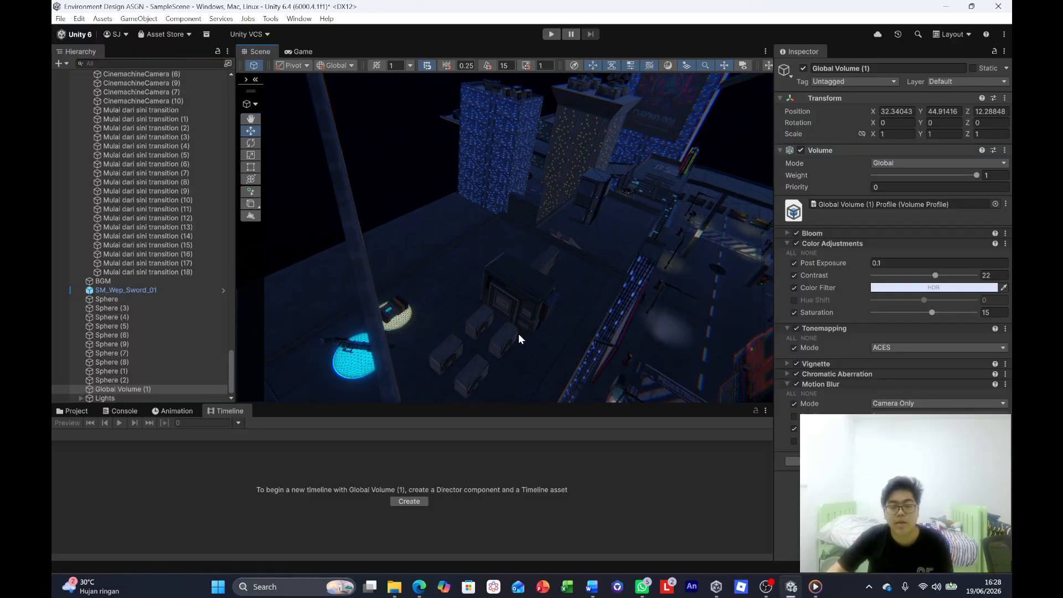
{"action": "mouse_move", "coordinate": [595, 261]}
{"action": "right_mouse_down"}
{"action": "mouse_move", "coordinate": [669, 259]}
{"action": "mouse_move", "coordinate": [588, 276]}
{"action": "right_mouse_up"}
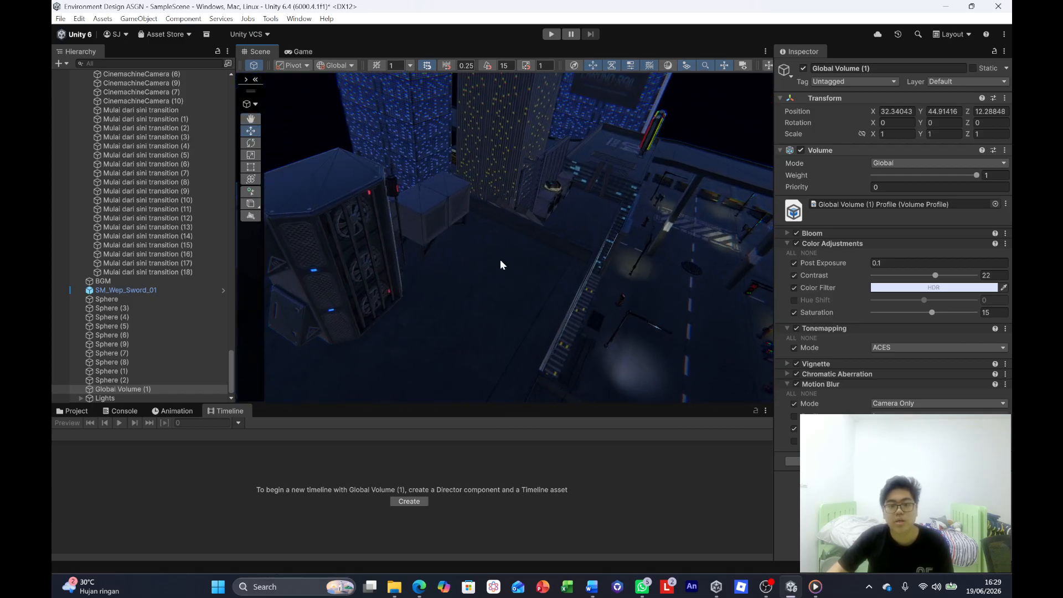
{"action": "right_click_drag", "start_coordinate": [501, 264], "coordinate": [310, 213]}
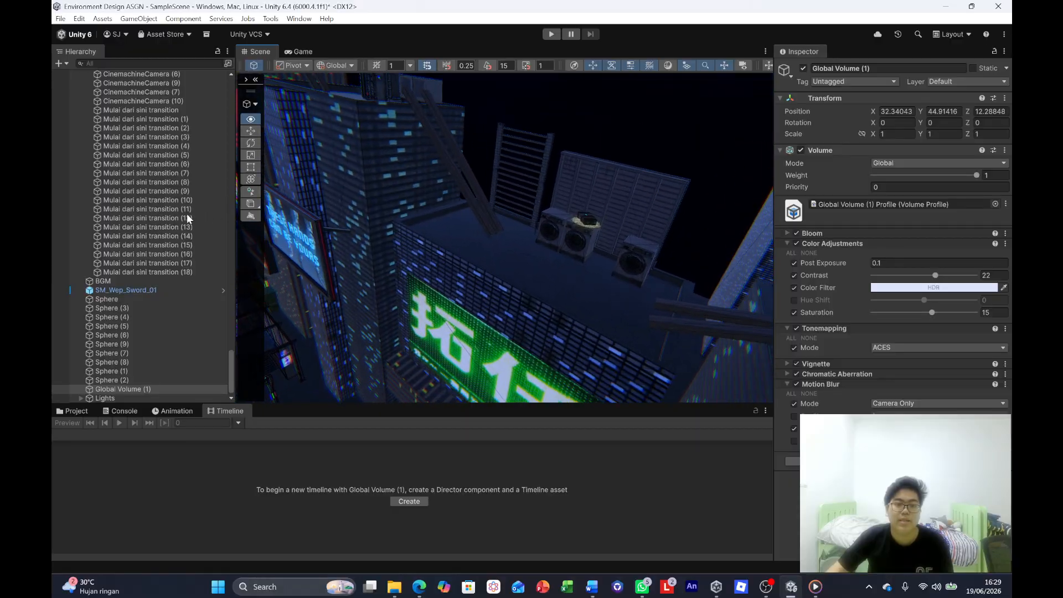
Tour from the ZONE 05 rooftop past the SHOP MORE billboard, M tower and videophone row to the rooftop pickups among the dark crates.
{"action": "right_click_drag", "start_coordinate": [187, 215], "coordinate": [500, 191]}
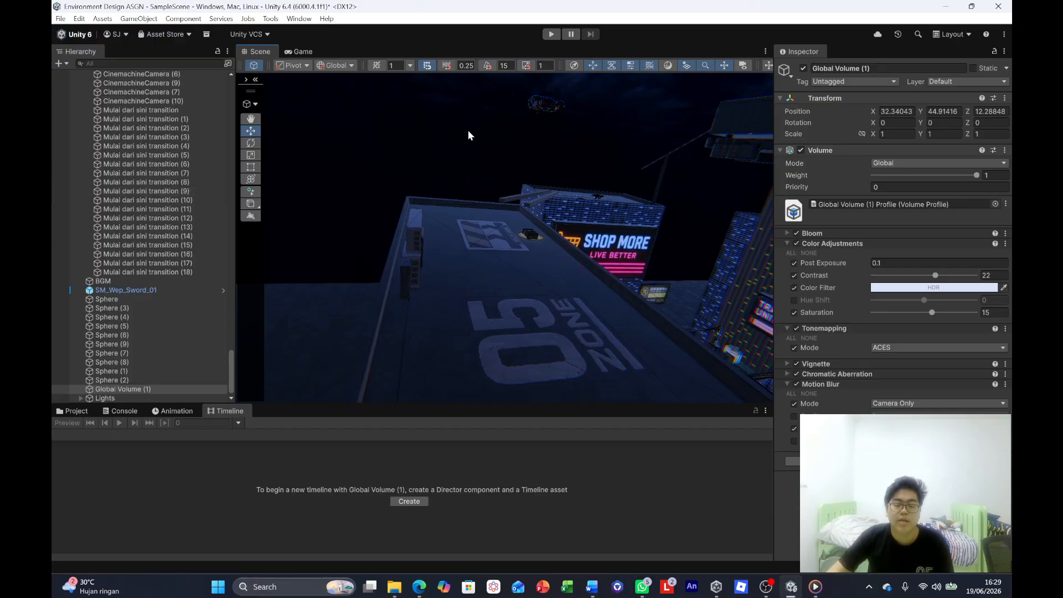
{"action": "right_click_drag", "start_coordinate": [469, 135], "coordinate": [565, 128]}
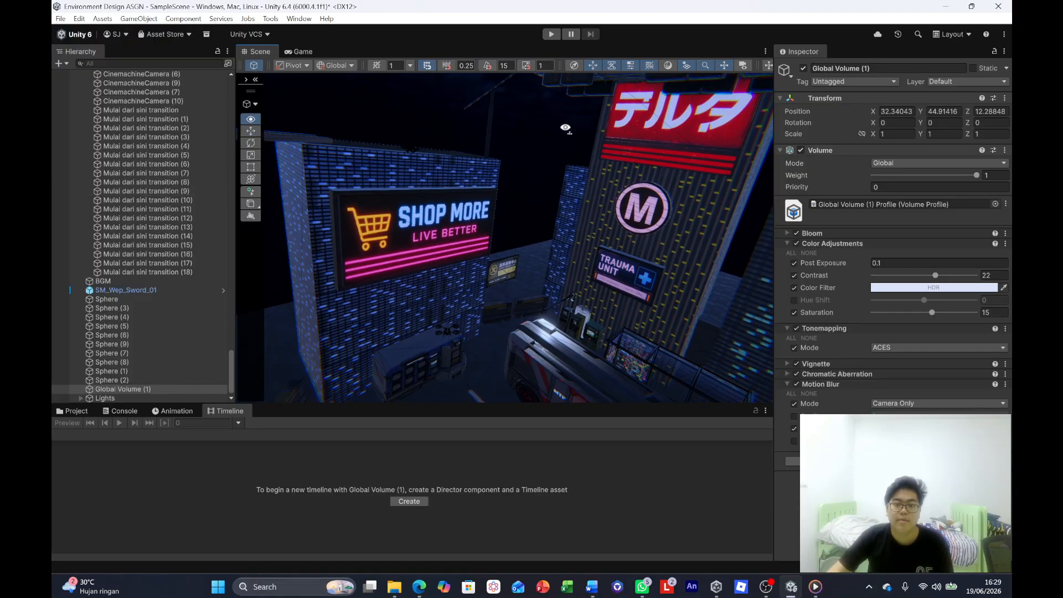
{"action": "right_click_drag", "start_coordinate": [263, 191], "coordinate": [282, 178]}
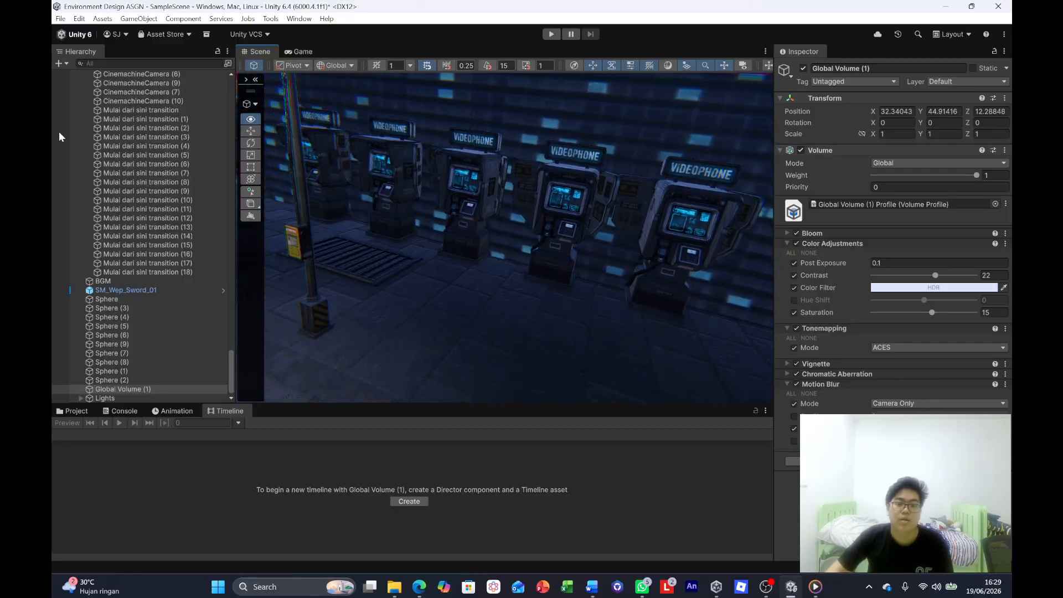
{"action": "right_click_drag", "start_coordinate": [59, 136], "coordinate": [767, 160]}
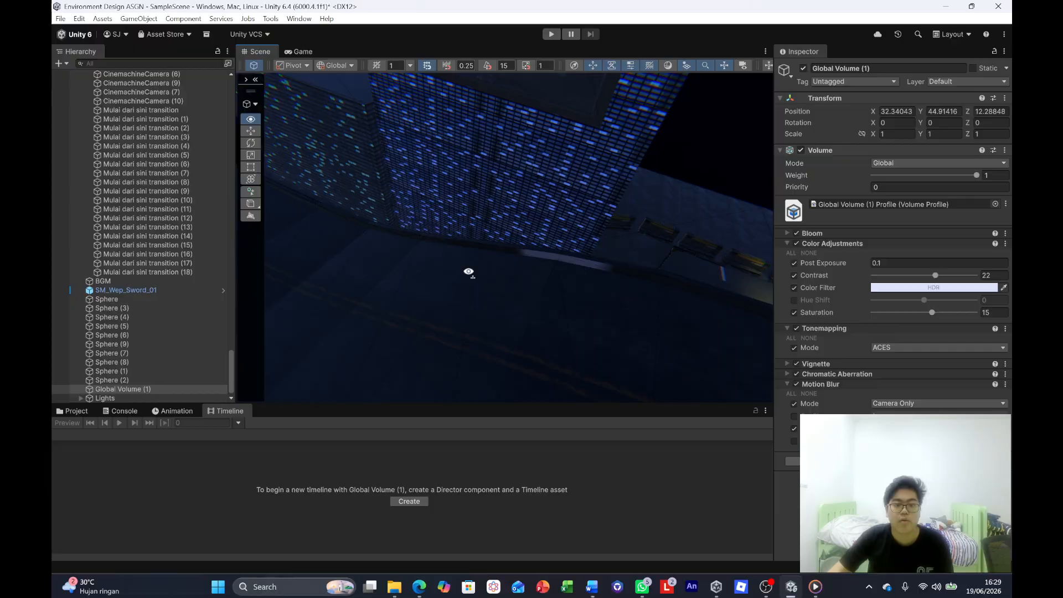
{"action": "right_click_drag", "start_coordinate": [468, 271], "coordinate": [446, 272]}
{"action": "right_click_drag", "start_coordinate": [491, 235], "coordinate": [484, 347]}
{"action": "right_click_drag", "start_coordinate": [548, 359], "coordinate": [736, 360]}
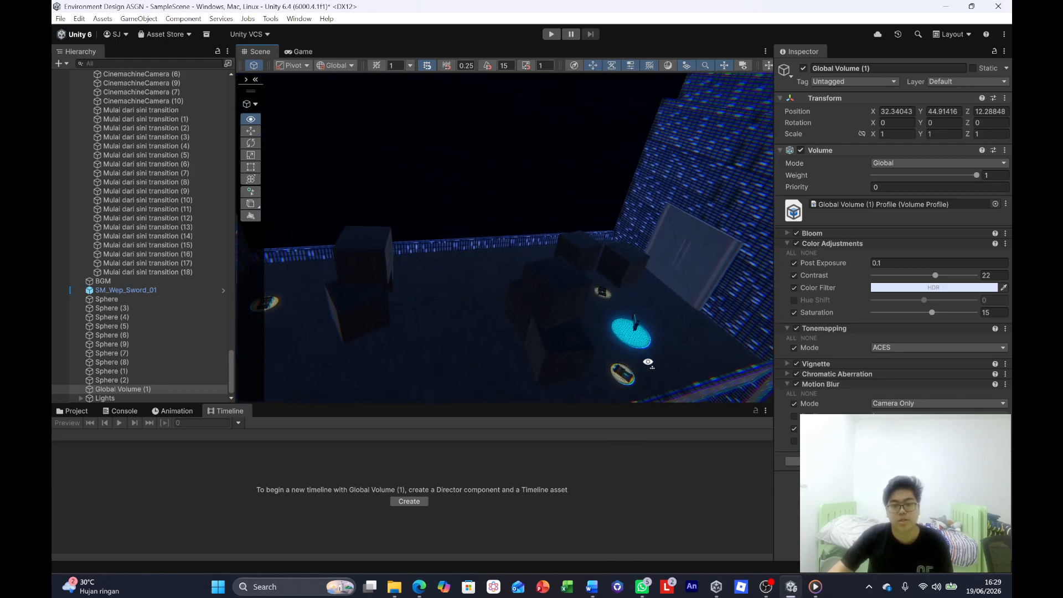
{"action": "right_click_drag", "start_coordinate": [647, 362], "coordinate": [354, 321]}
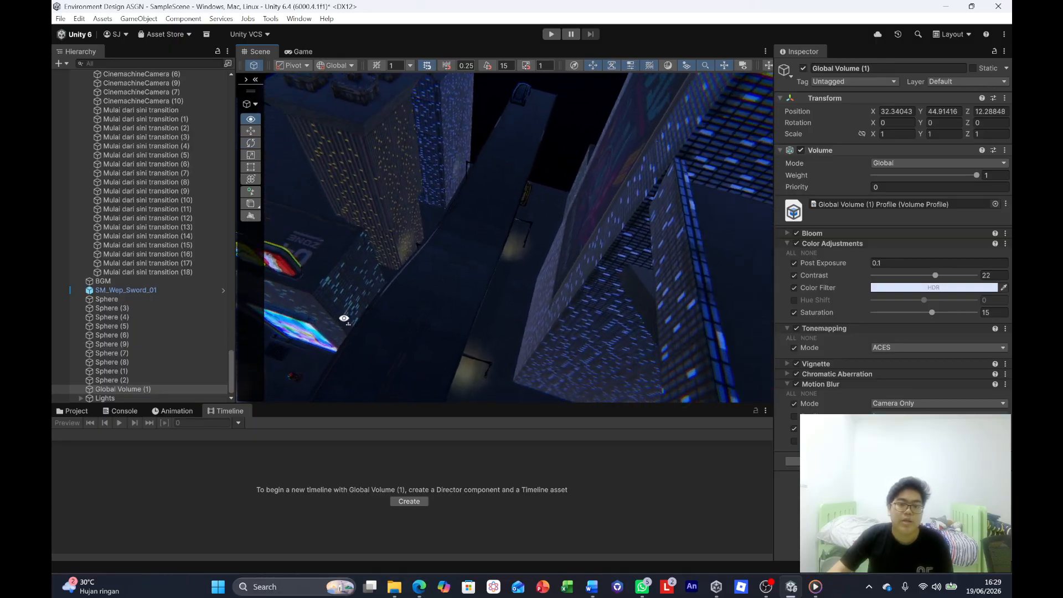
Examine the alley between the lit towers, the barriers beyond the pedestrian crossing, the crate rooftop and the city from above.
{"action": "right_click_drag", "start_coordinate": [340, 284], "coordinate": [344, 249]}
{"action": "right_click_drag", "start_coordinate": [908, 171], "coordinate": [226, 304]}
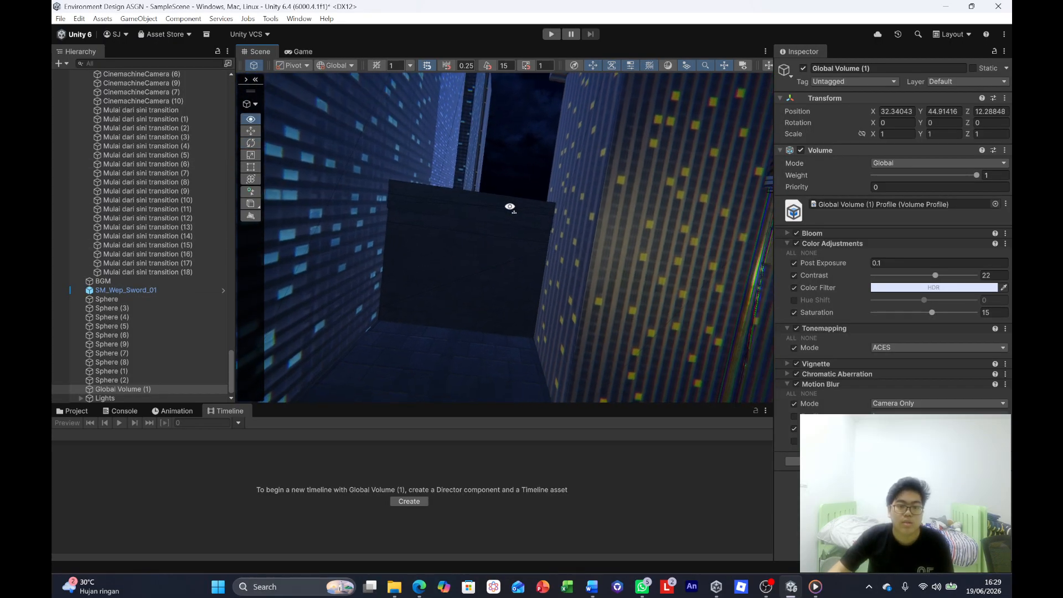
{"action": "right_click_drag", "start_coordinate": [509, 206], "coordinate": [328, 314]}
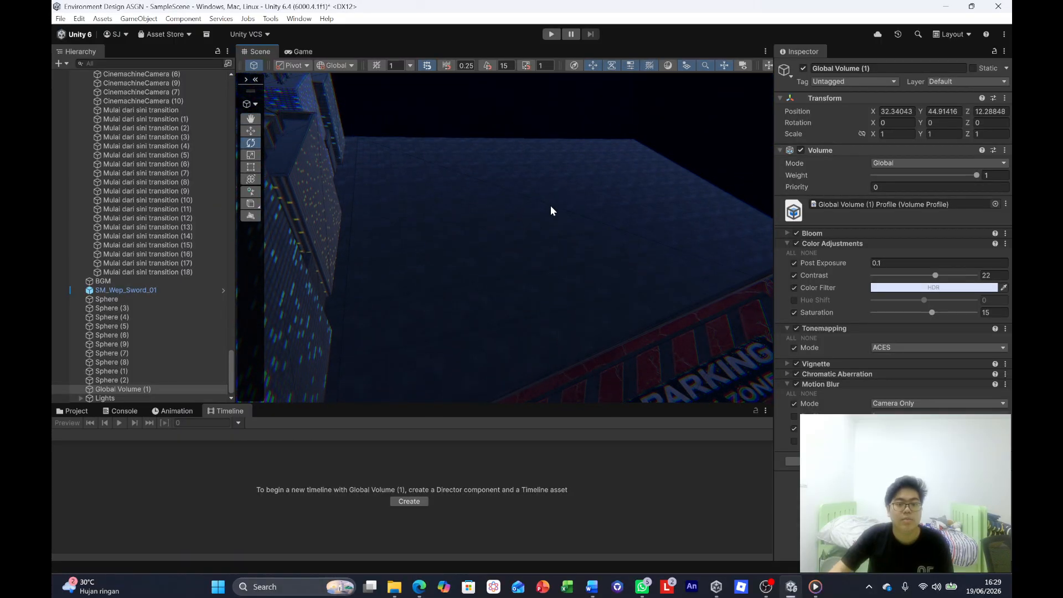
{"action": "right_click_drag", "start_coordinate": [551, 206], "coordinate": [473, 237]}
{"action": "right_click_drag", "start_coordinate": [541, 179], "coordinate": [275, 138]}
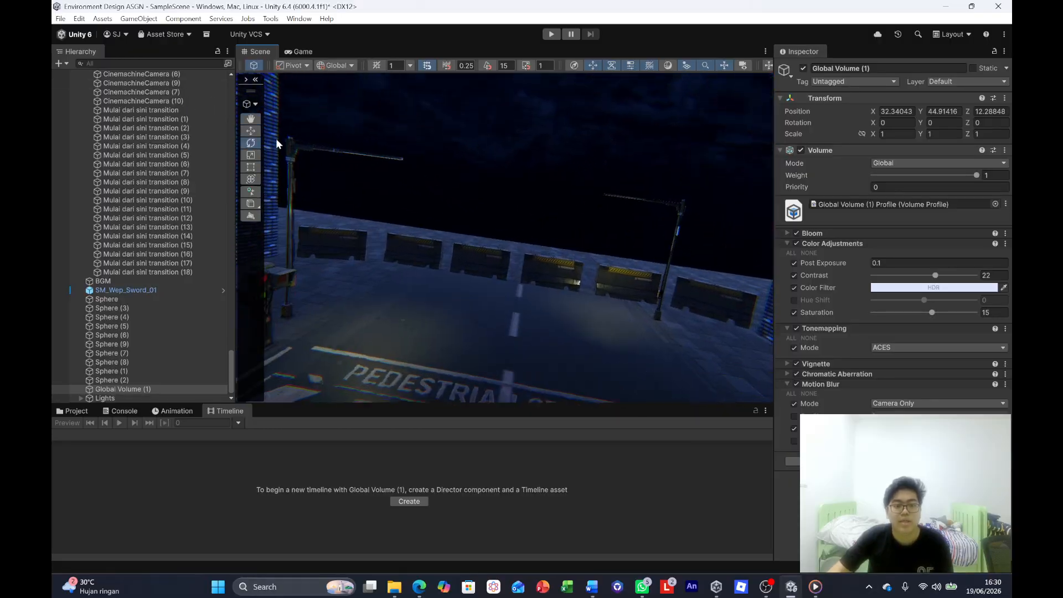
{"action": "right_click_drag", "start_coordinate": [592, 263], "coordinate": [851, 231]}
{"action": "right_click_drag", "start_coordinate": [476, 231], "coordinate": [533, 190]}
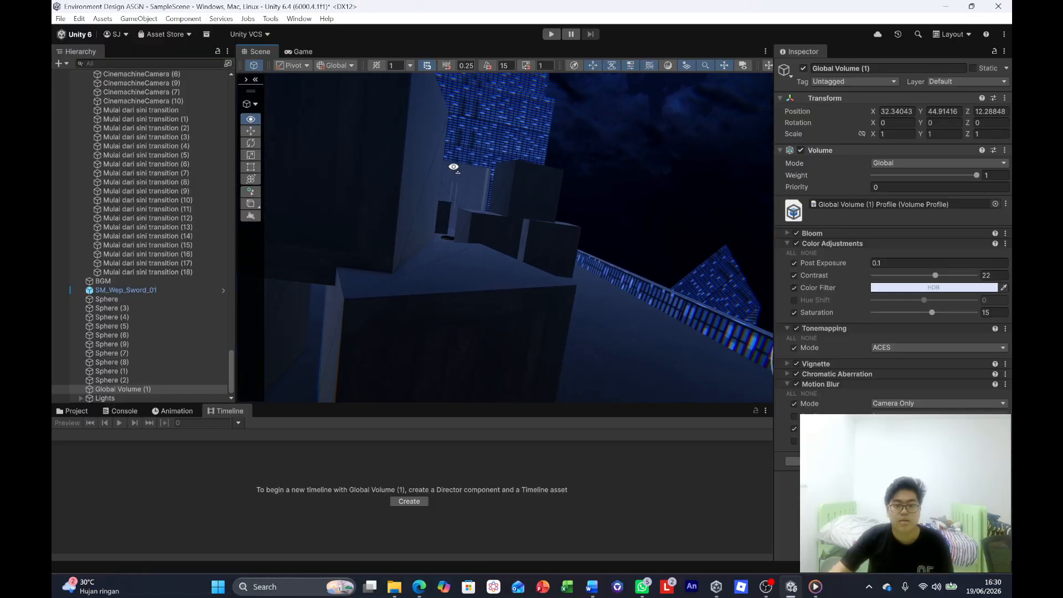
{"action": "right_click_drag", "start_coordinate": [453, 167], "coordinate": [683, 202]}
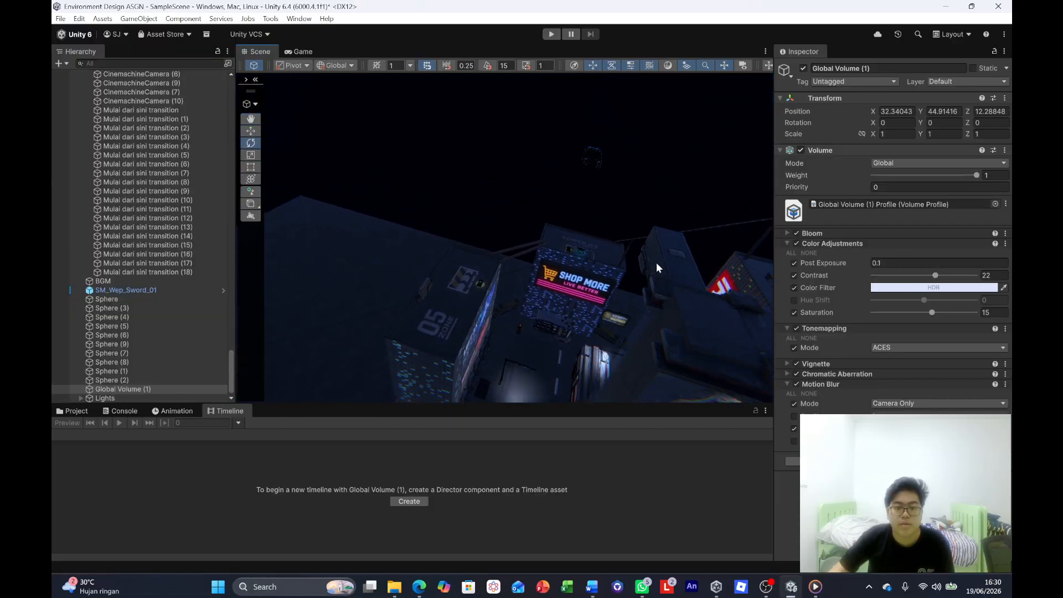
{"action": "right_click_drag", "start_coordinate": [606, 251], "coordinate": [521, 282]}
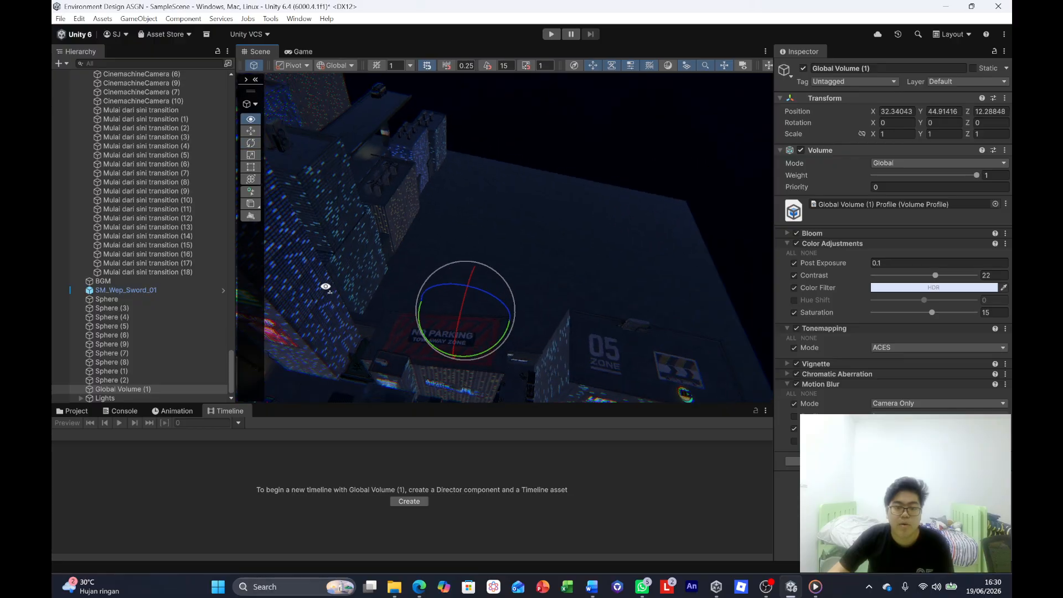
Inspect the rooftop cabinet, the flying vehicle by the CHRONO-LINE billboard, and the street with the green 拓任 and BLISS signs.
{"action": "right_click_drag", "start_coordinate": [325, 286], "coordinate": [977, 215]}
{"action": "right_click_drag", "start_coordinate": [545, 131], "coordinate": [586, 191]}
{"action": "key", "text": "w"}
{"action": "key", "text": "w"}
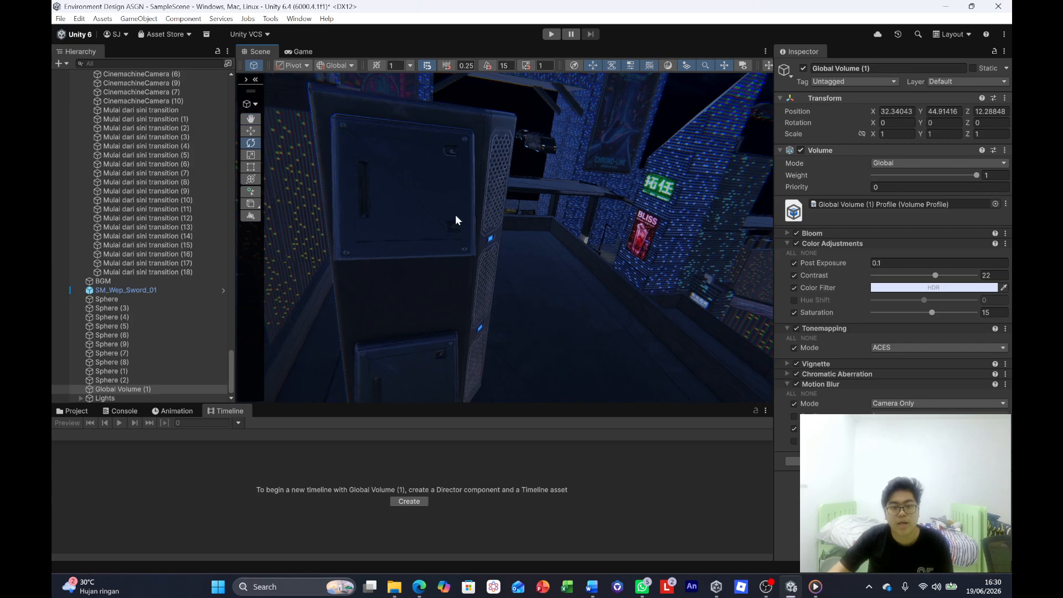
{"action": "right_click_drag", "start_coordinate": [455, 218], "coordinate": [534, 231]}
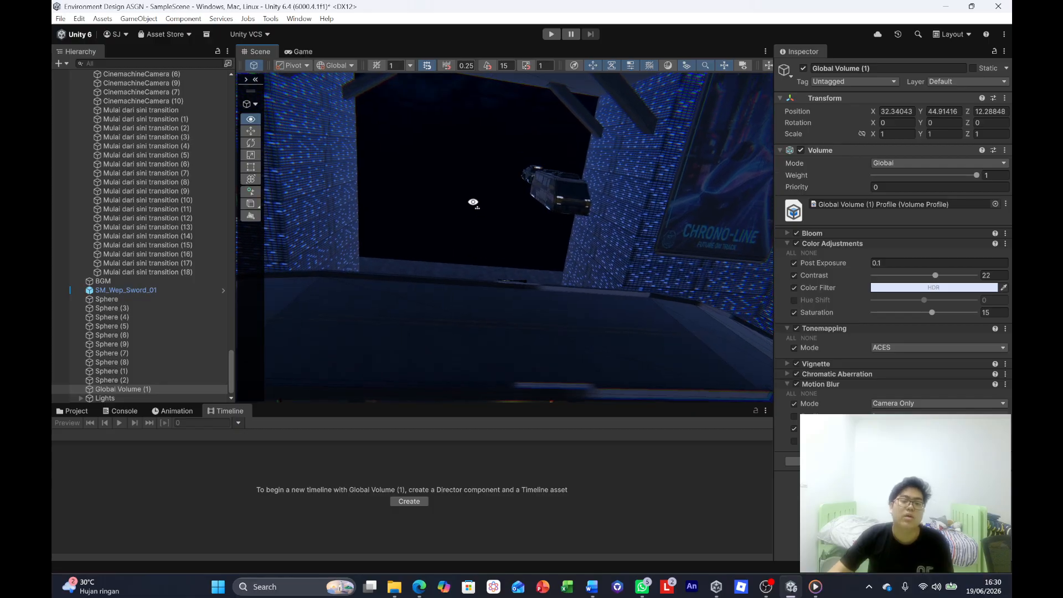
{"action": "mouse_move", "coordinate": [467, 177]}
{"action": "right_mouse_down"}
{"action": "mouse_move", "coordinate": [451, 166]}
{"action": "mouse_move", "coordinate": [452, 179]}
{"action": "right_mouse_up"}
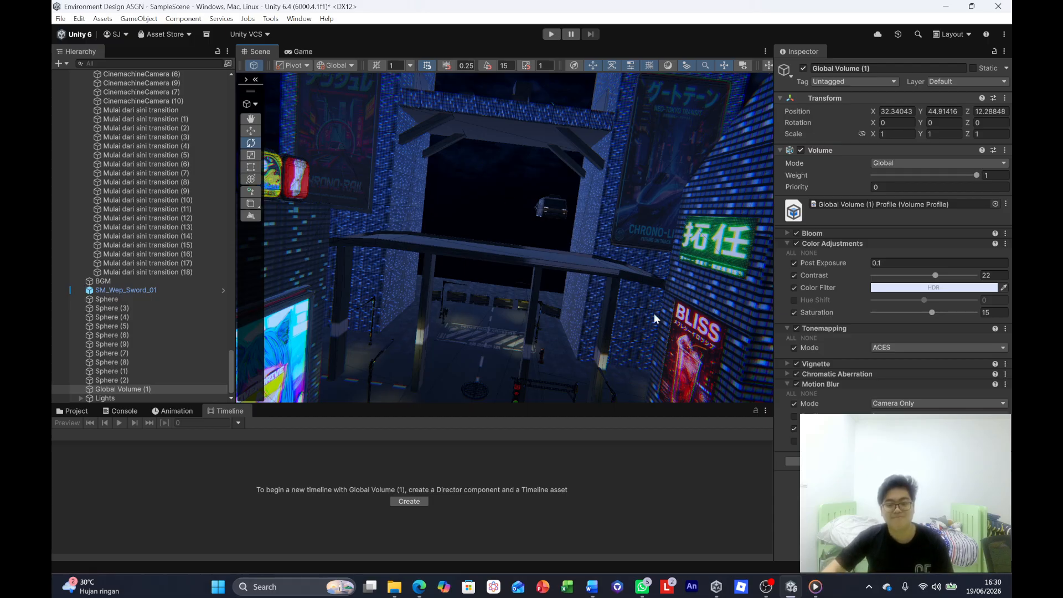
Switch to OBS Studio.
{"action": "left_click", "coordinate": [767, 586]}
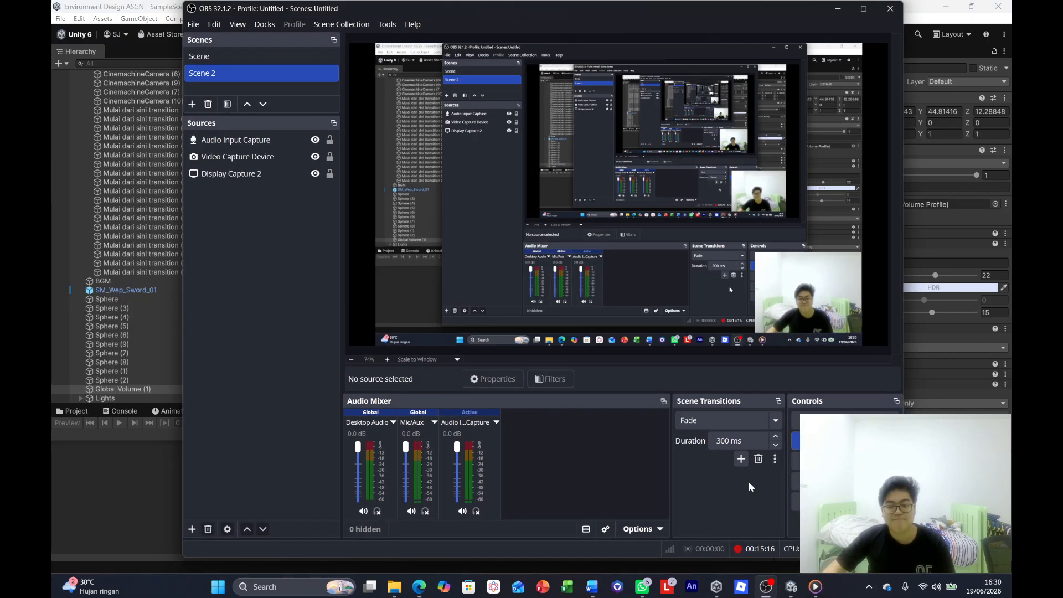